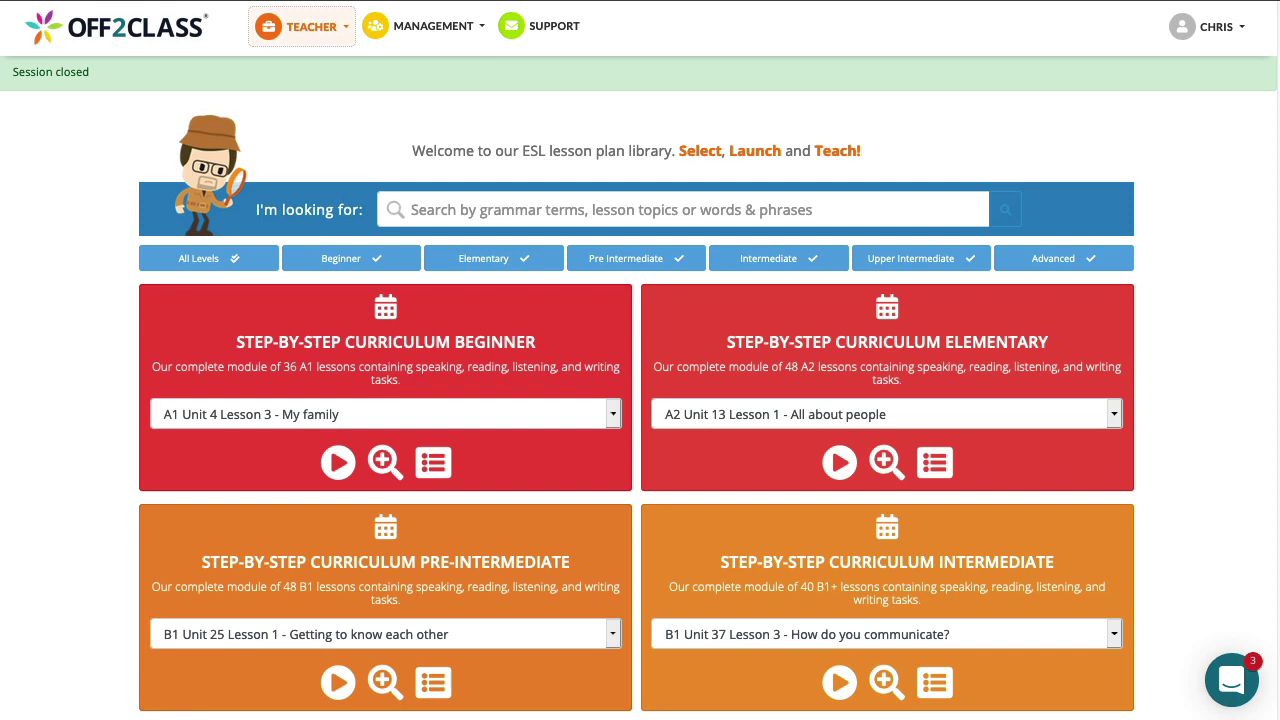
Page through the A1.1 Progress Test and examine the questions in its sections.
{"action": "left_click", "coordinate": [613, 414]}
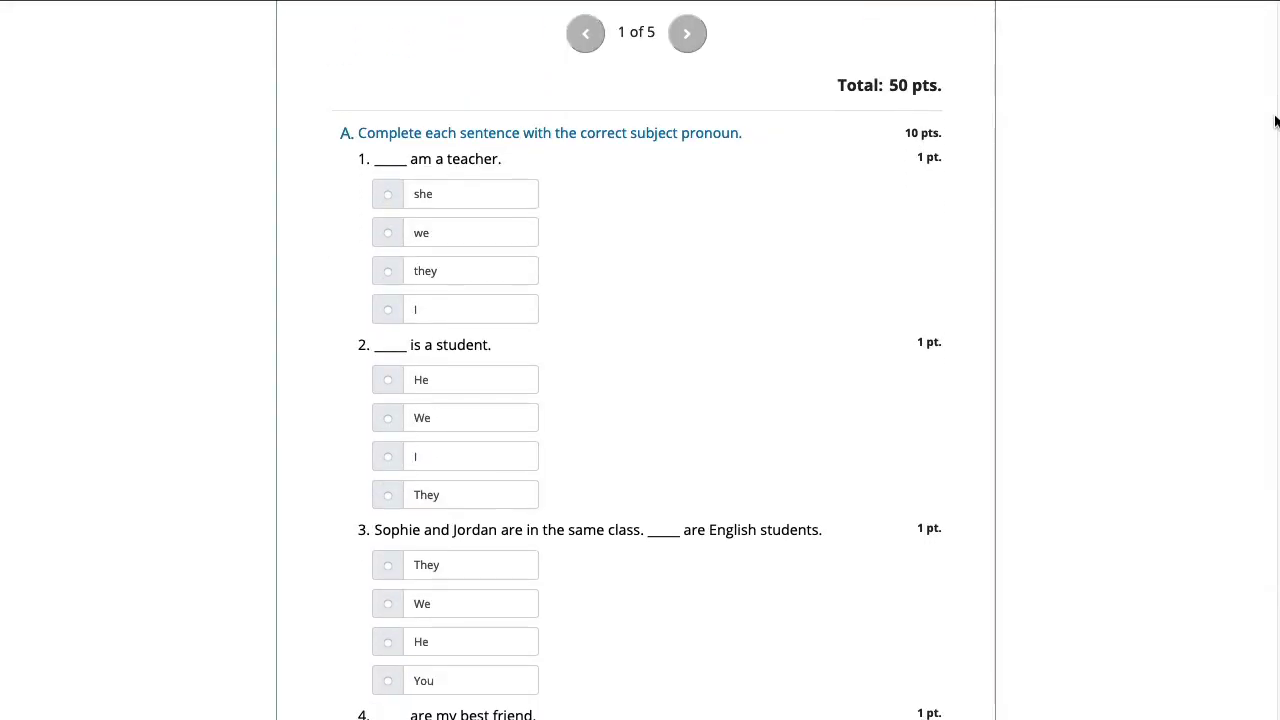
{"action": "scroll", "coordinate": [1275, 121], "scroll_direction": "down", "scroll_amount": 10}
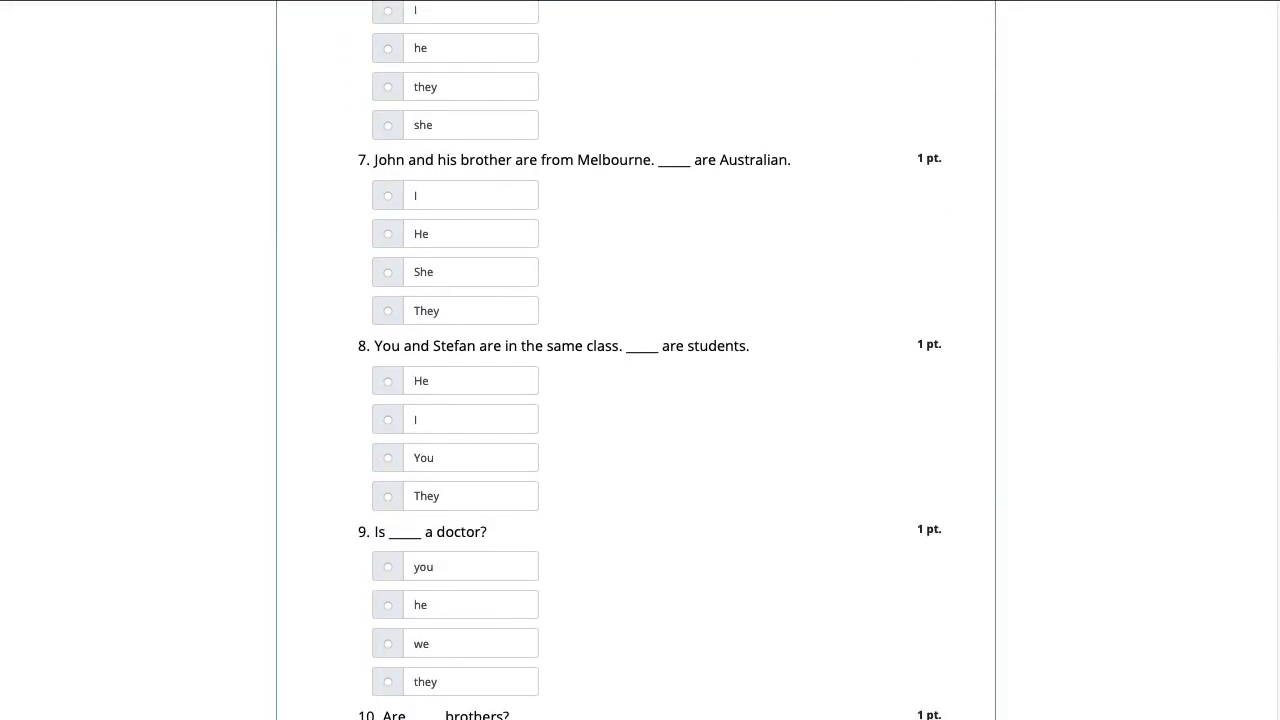
{"action": "scroll", "coordinate": [1275, 121], "scroll_direction": "down", "scroll_amount": 5}
{"action": "left_click", "coordinate": [686, 537]}
{"action": "left_click", "coordinate": [689, 88]}
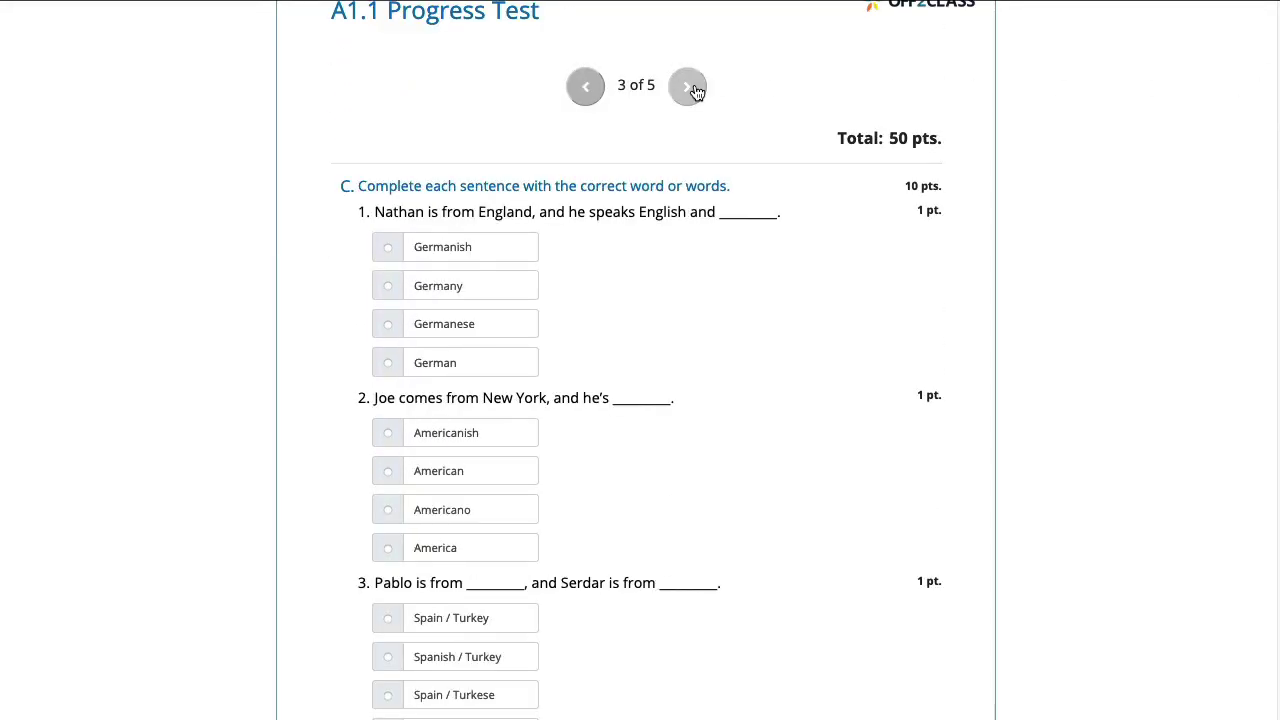
{"action": "left_click", "coordinate": [689, 88]}
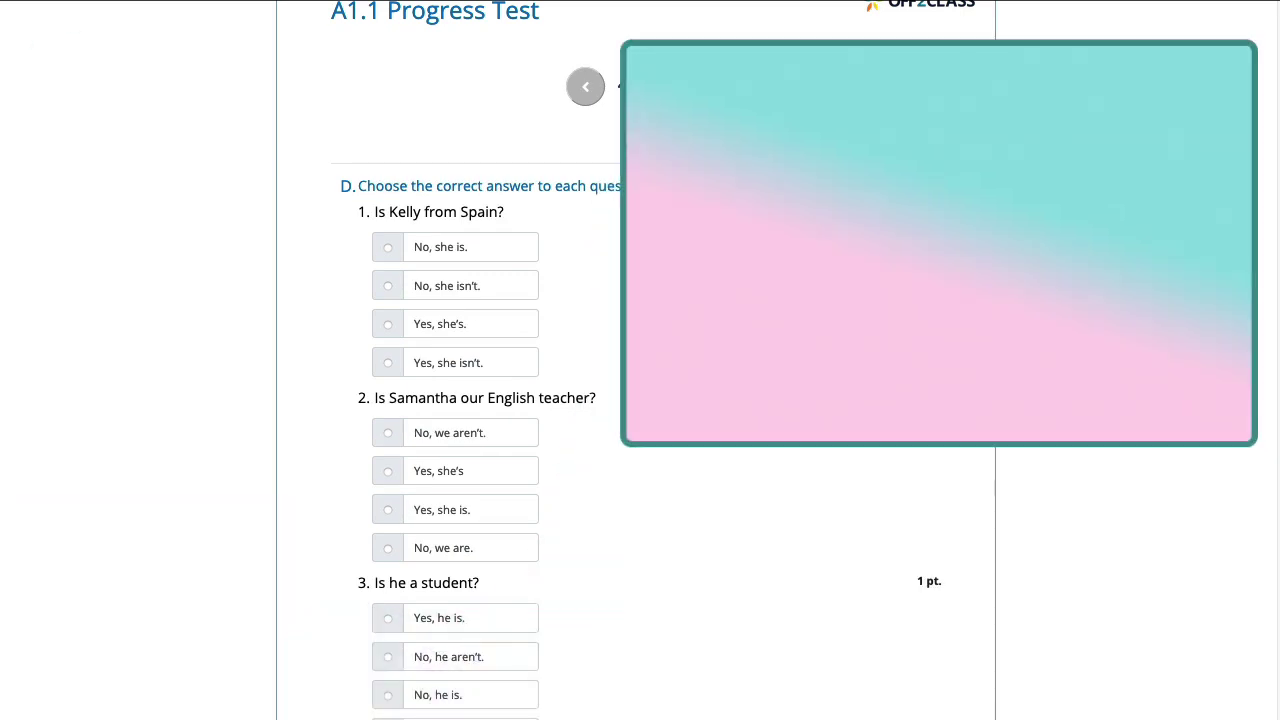
{"action": "left_click", "coordinate": [689, 88]}
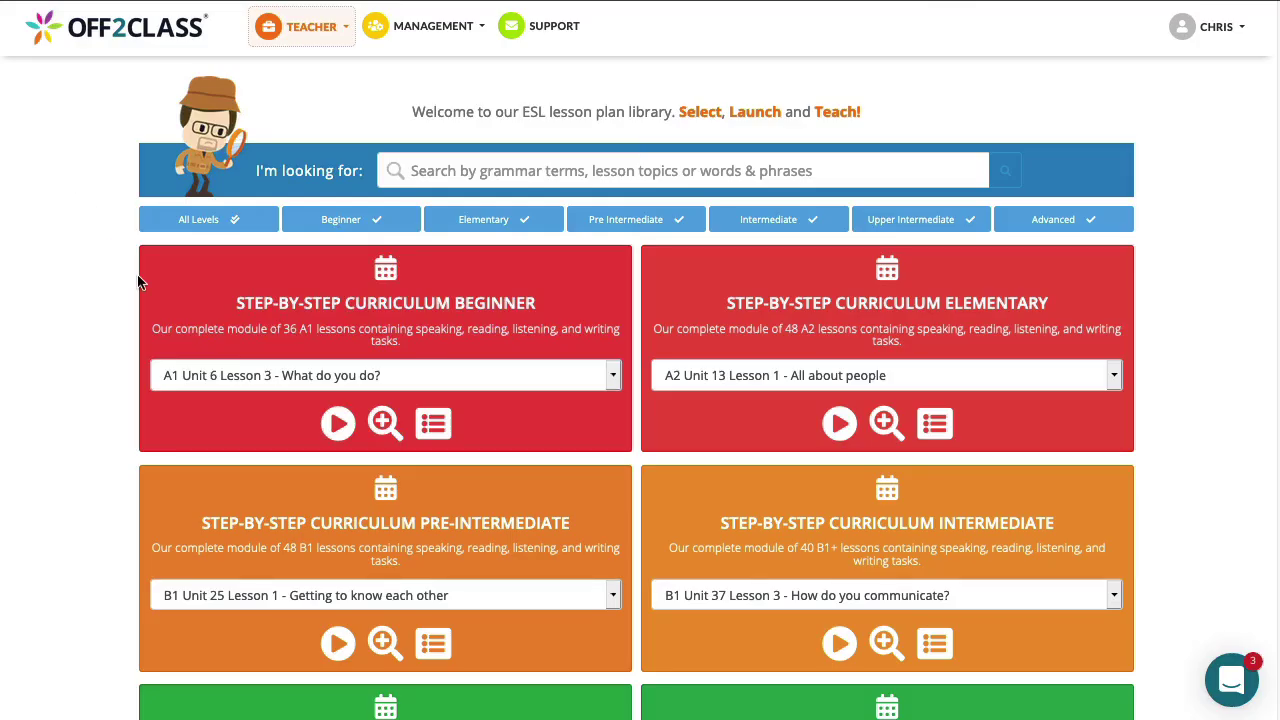
Launch the beginner lesson A1 Unit 6 Lesson 3 - What do you do? and enroll the existing test student in it.
{"action": "left_click", "coordinate": [366, 375]}
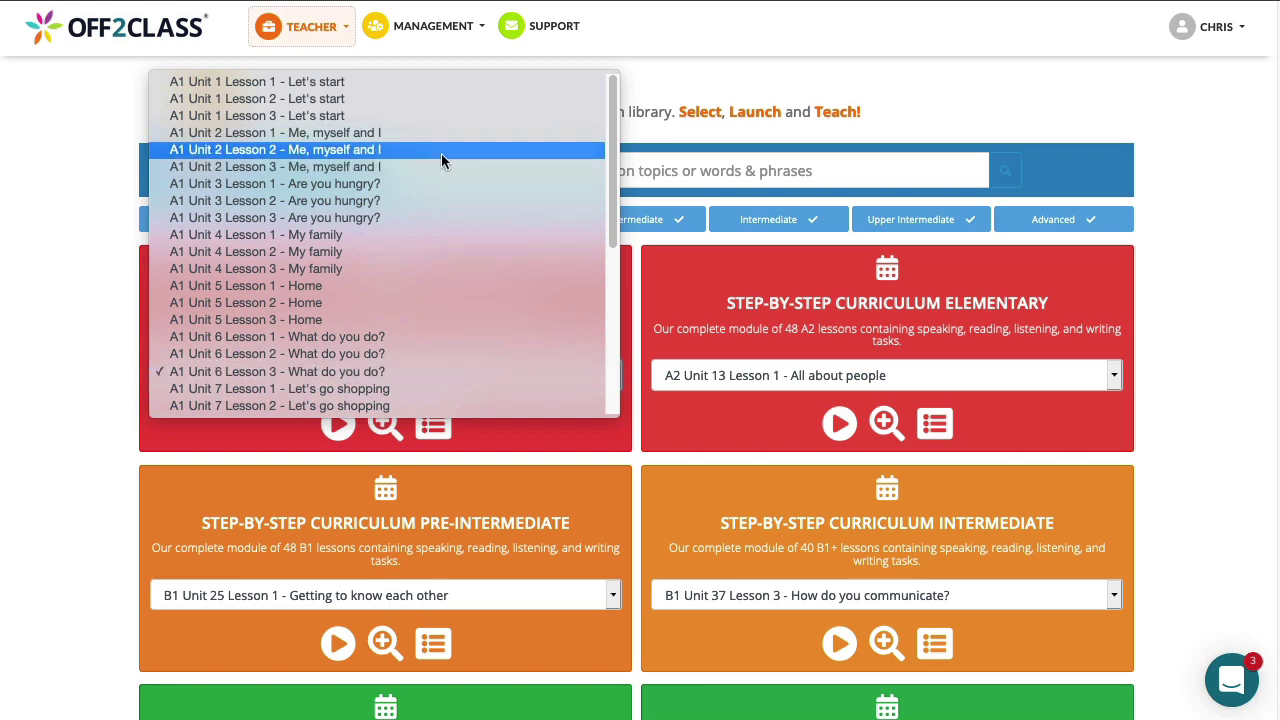
{"action": "left_click", "coordinate": [391, 371]}
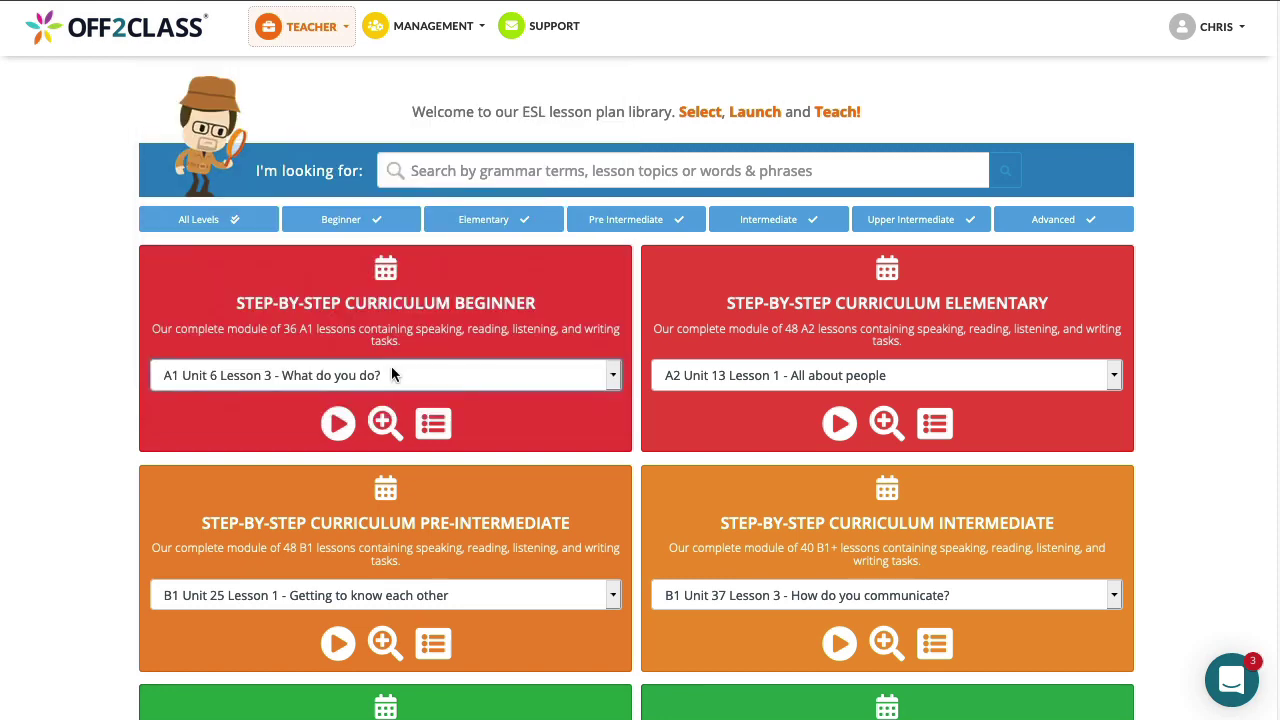
{"action": "left_click", "coordinate": [340, 422]}
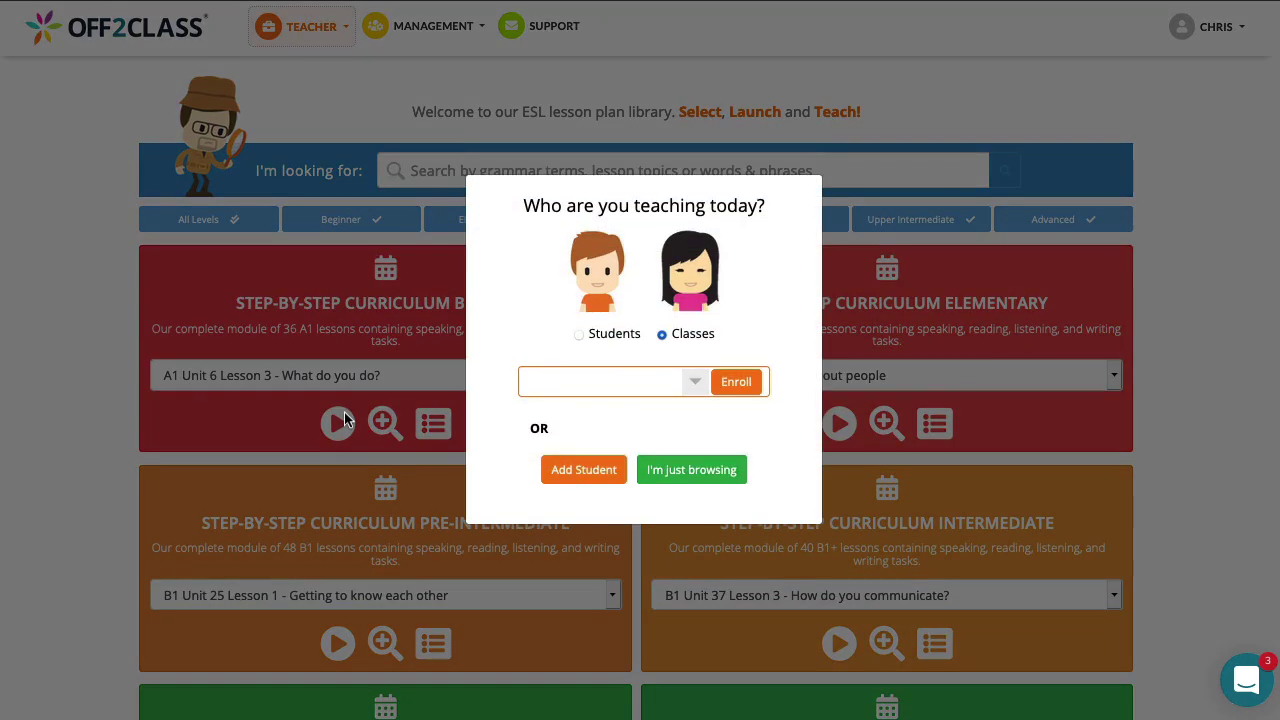
{"action": "left_click", "coordinate": [619, 346]}
{"action": "left_click", "coordinate": [692, 393]}
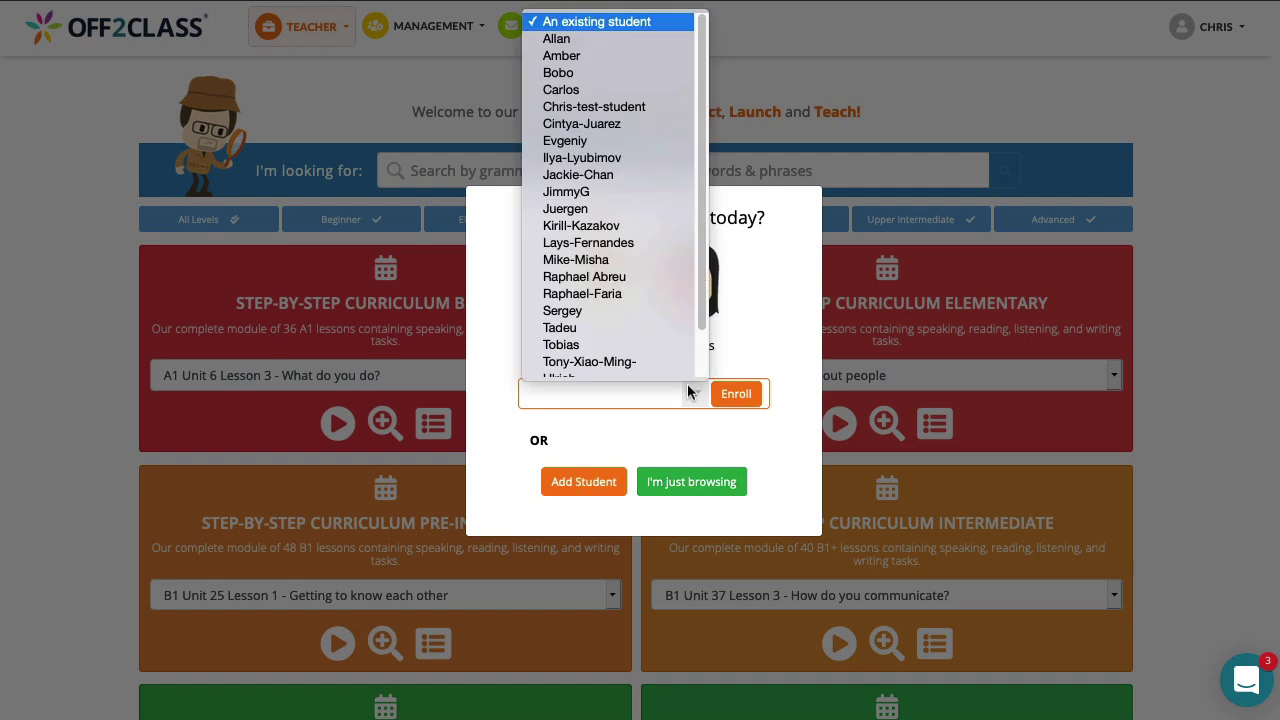
{"action": "left_click", "coordinate": [601, 107]}
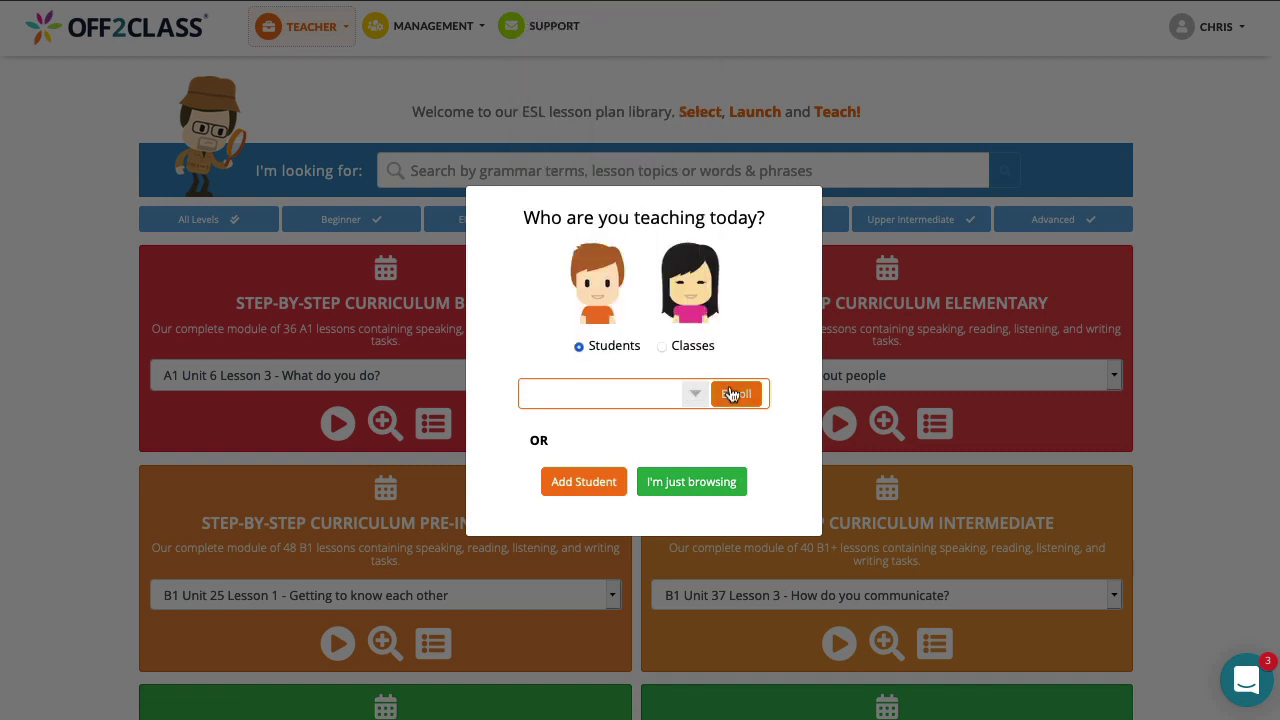
{"action": "left_click", "coordinate": [735, 395]}
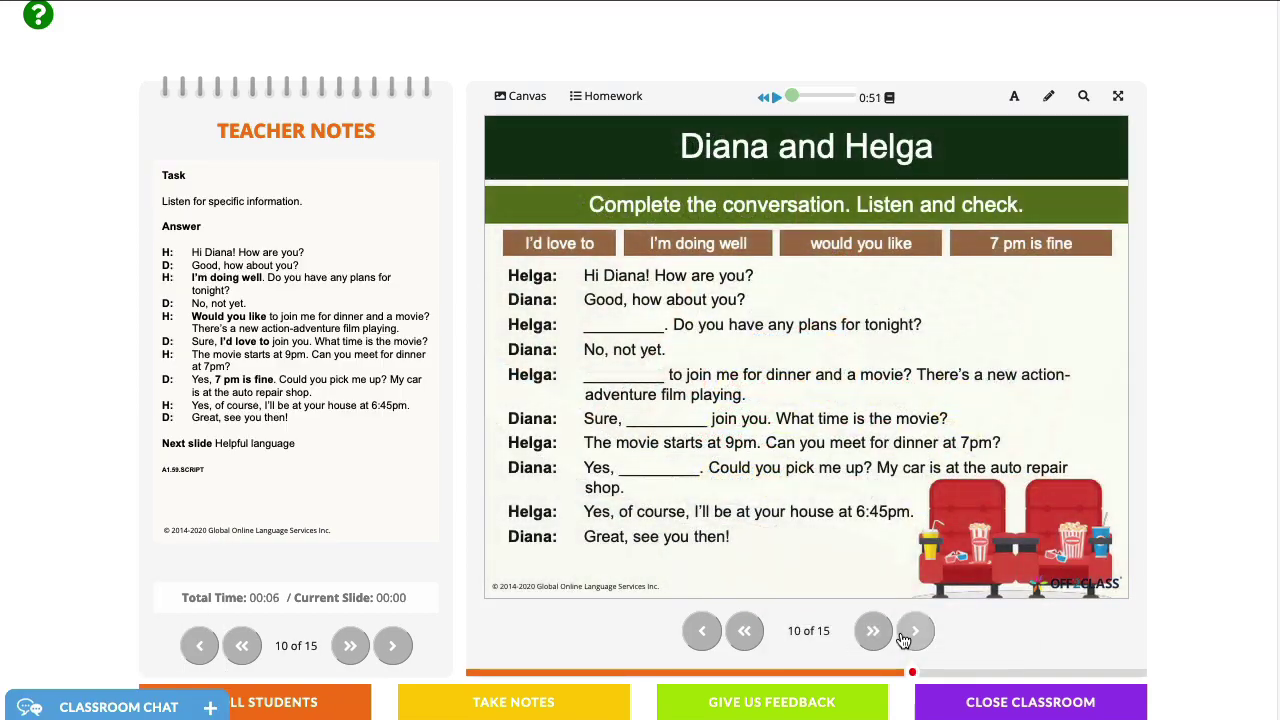
Close the classroom from the lesson's final slide and assign both the homework and the assessment to the test student.
{"action": "left_click", "coordinate": [912, 632]}
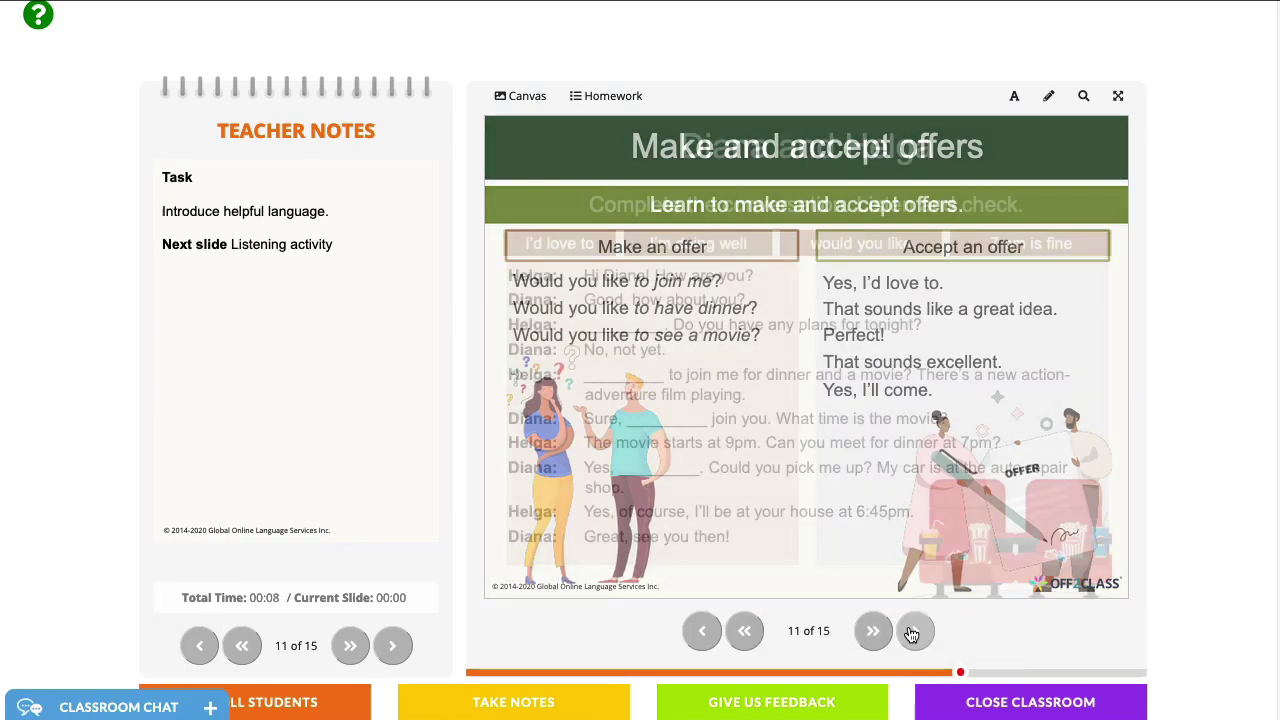
{"action": "left_click", "coordinate": [912, 632]}
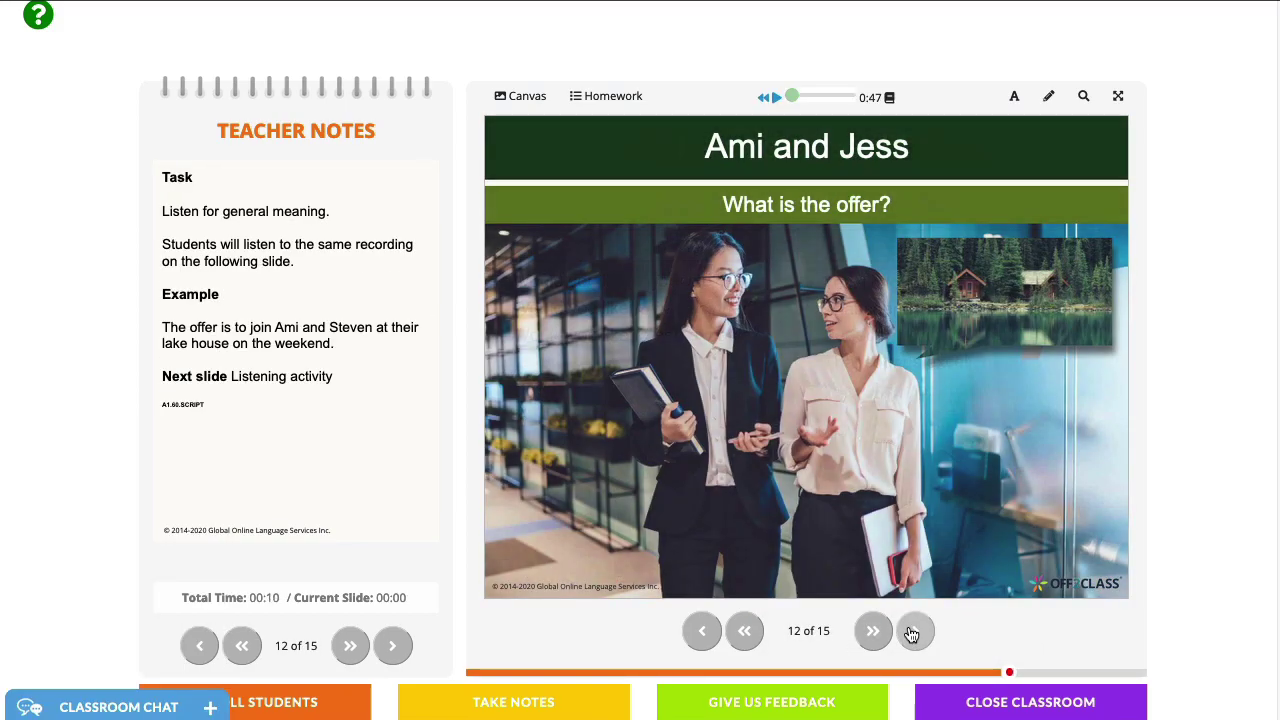
{"action": "left_click", "coordinate": [912, 632]}
{"action": "left_click", "coordinate": [912, 632]}
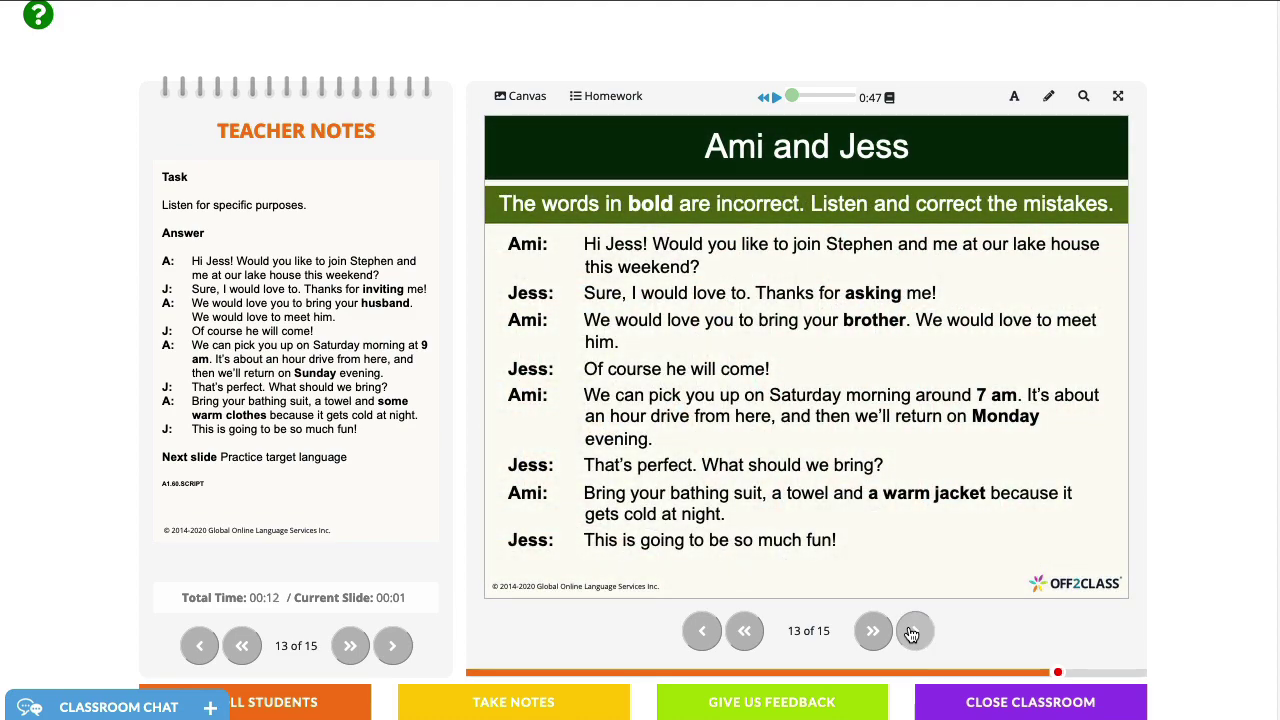
{"action": "left_click", "coordinate": [912, 632]}
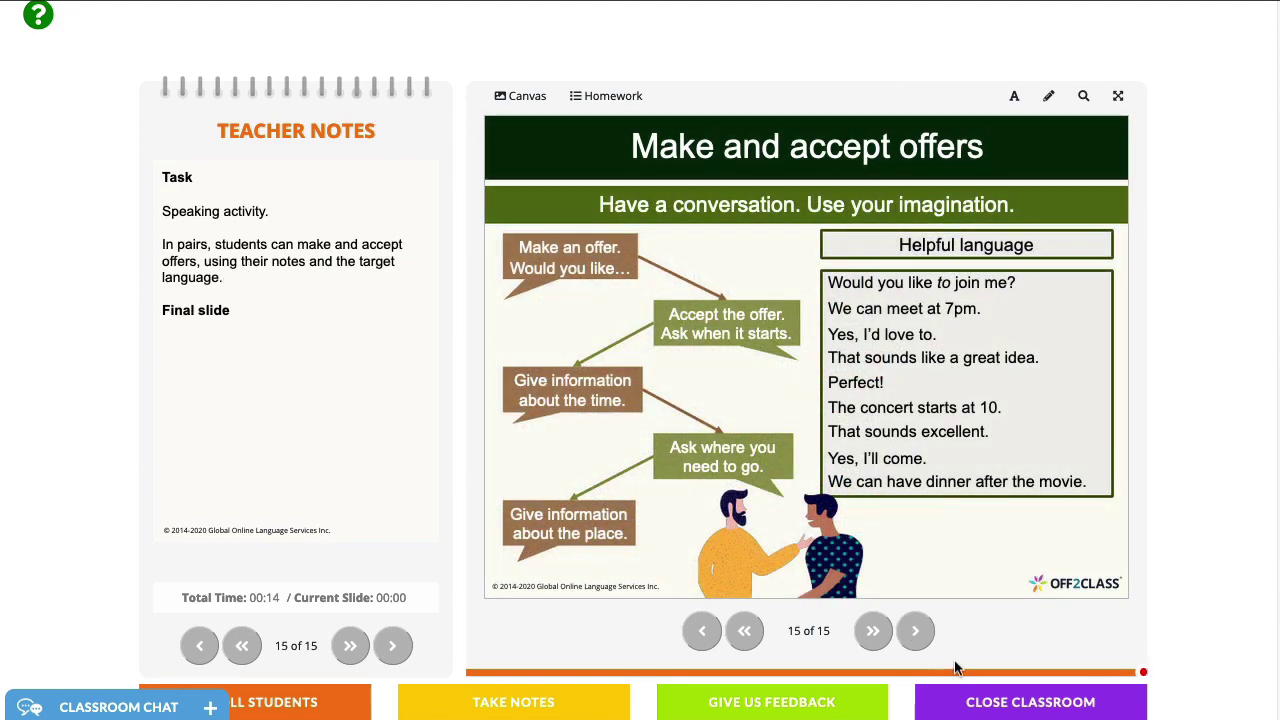
{"action": "left_click", "coordinate": [988, 702]}
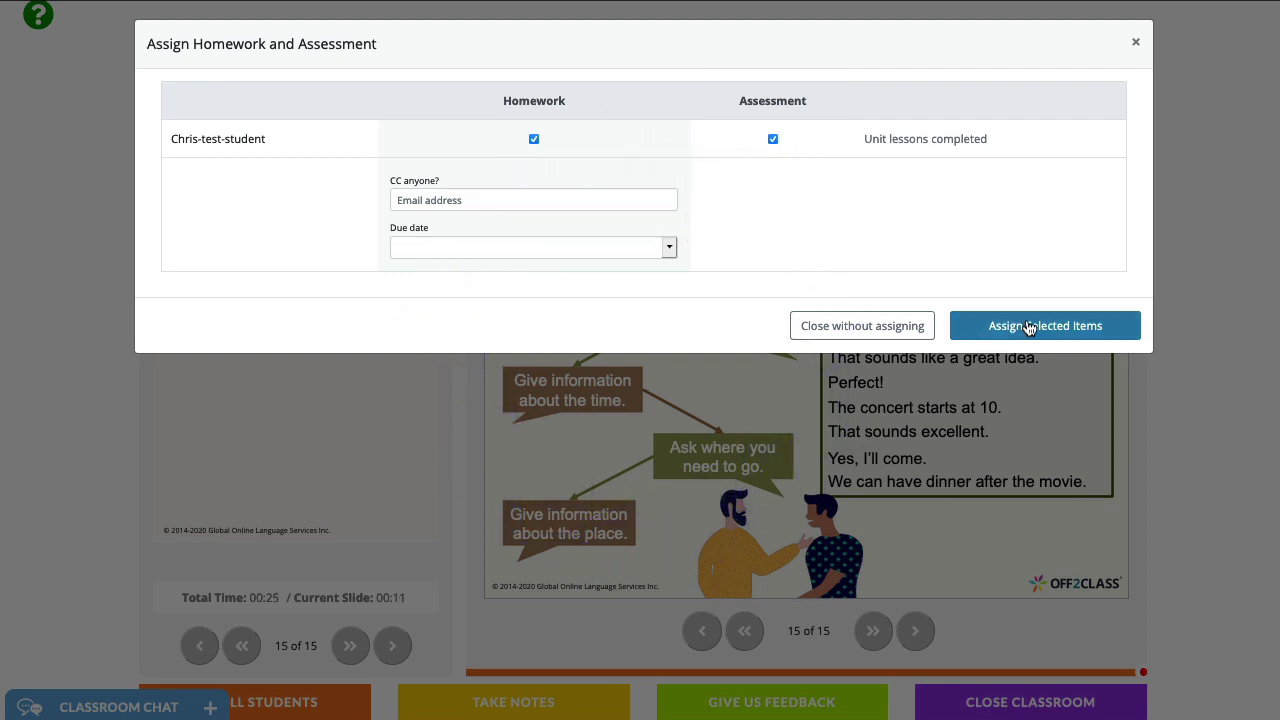
{"action": "left_click", "coordinate": [1030, 327]}
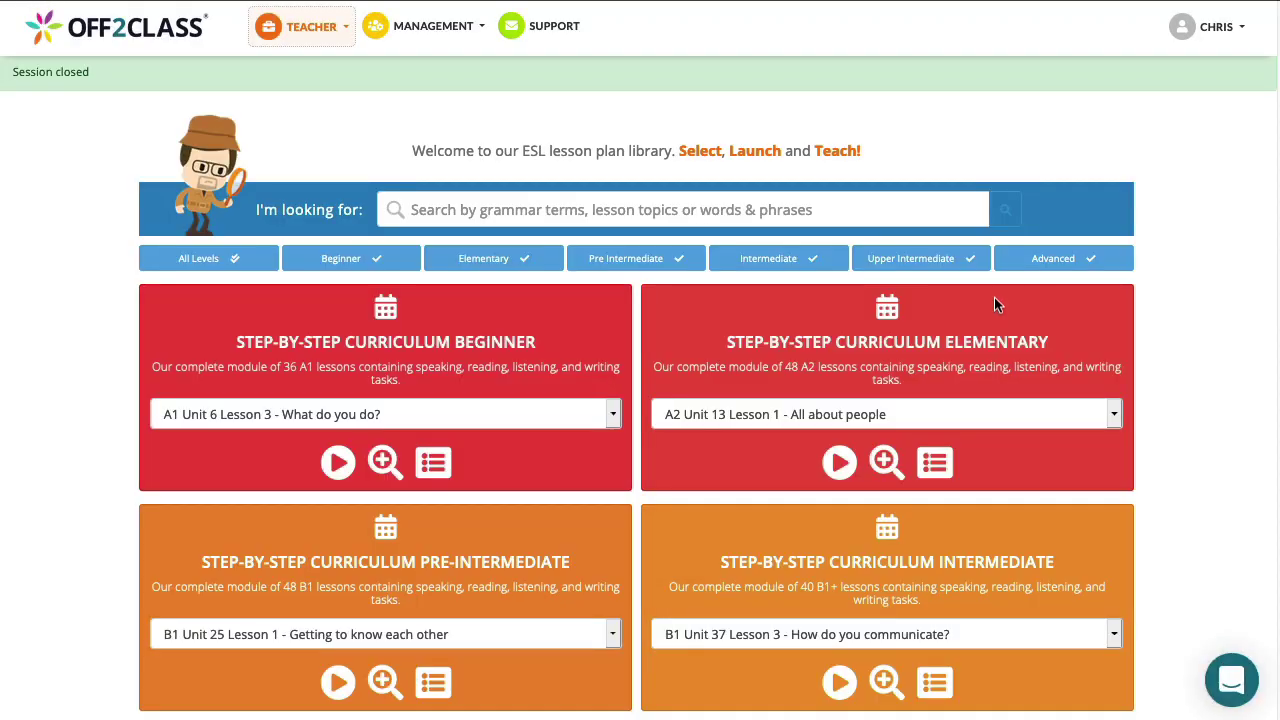
Open the test student's assessment list and check the lesson status of A1 Unit 1.
{"action": "scroll", "coordinate": [997, 303], "scroll_direction": "down", "scroll_amount": 2}
{"action": "left_click", "coordinate": [425, 28]}
{"action": "left_click", "coordinate": [397, 62]}
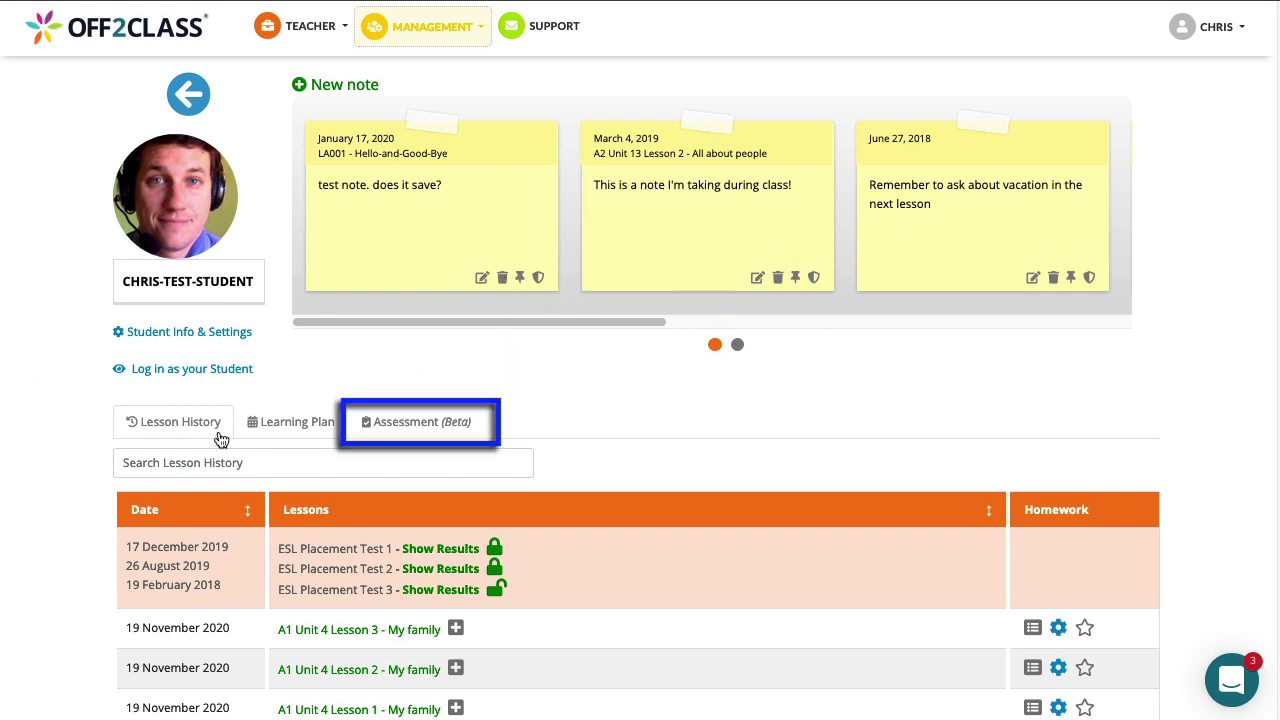
{"action": "left_click", "coordinate": [436, 428]}
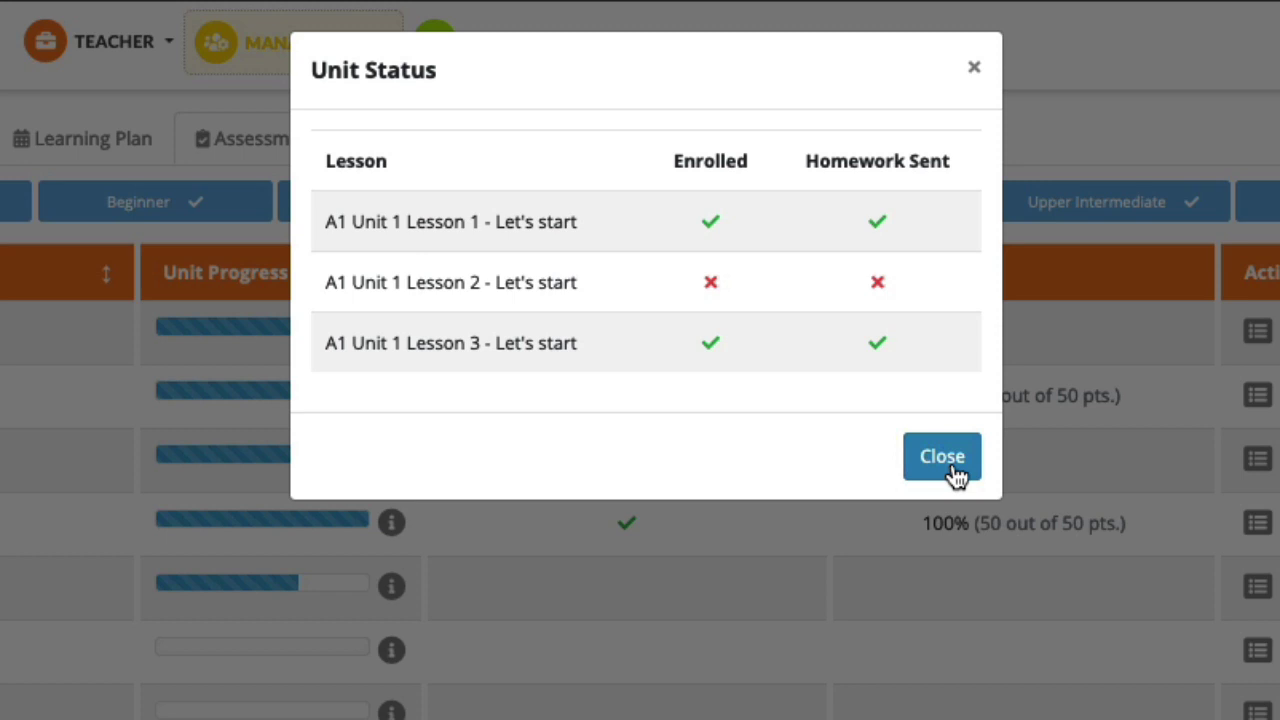
{"action": "left_click", "coordinate": [951, 468]}
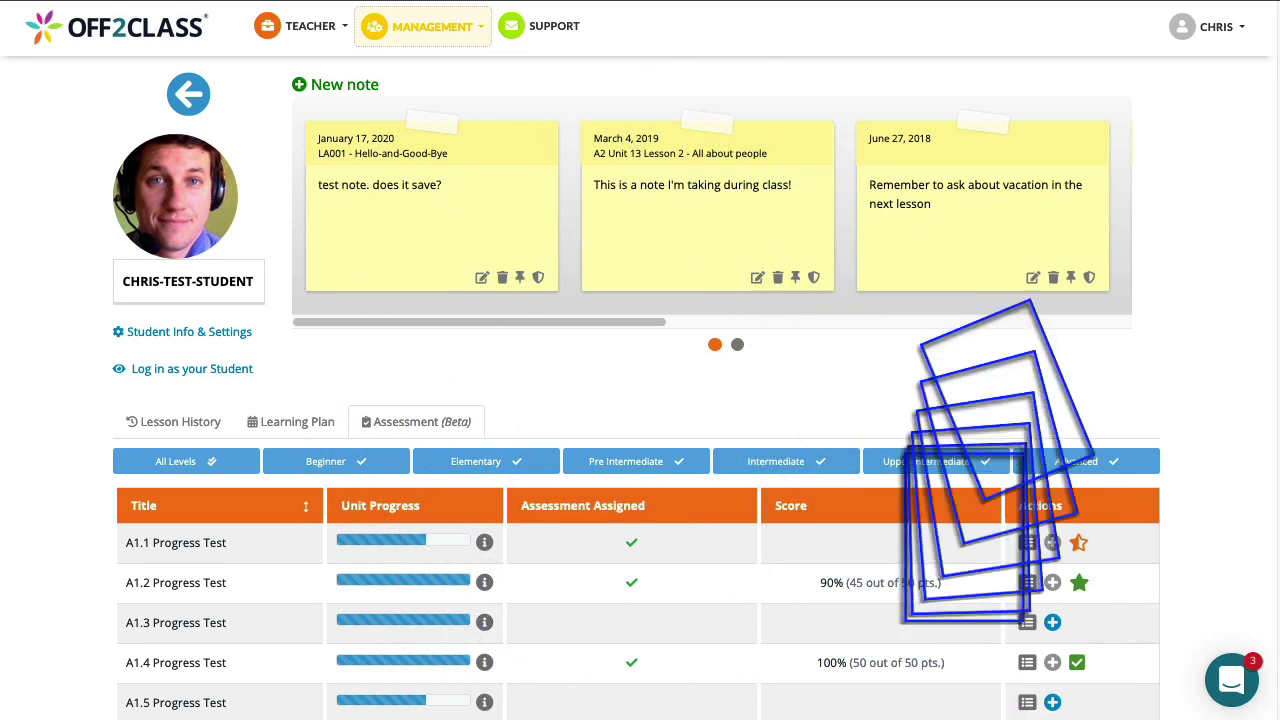
Open the test student's completed answers for the A1.2 Progress Test.
{"action": "scroll", "coordinate": [1029, 290], "scroll_direction": "down", "scroll_amount": 3}
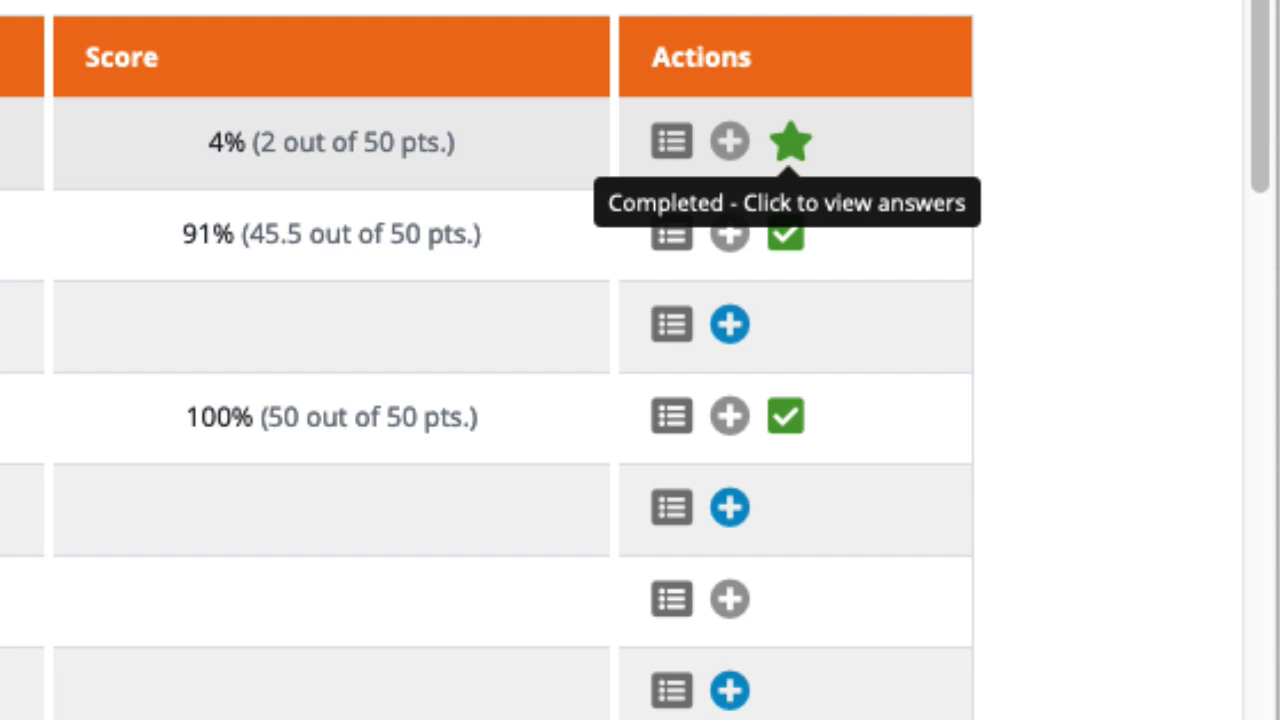
{"action": "left_click", "coordinate": [790, 142]}
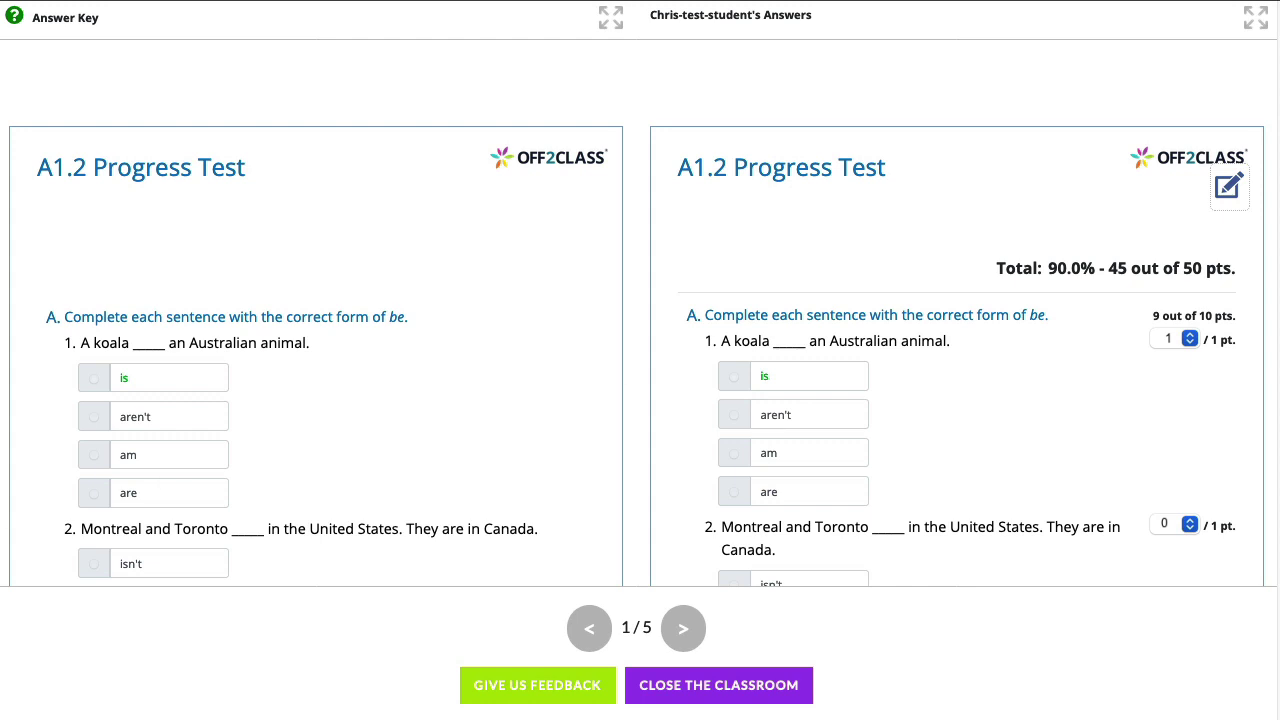
{"action": "scroll", "coordinate": [1230, 178], "scroll_direction": "down", "scroll_amount": 2}
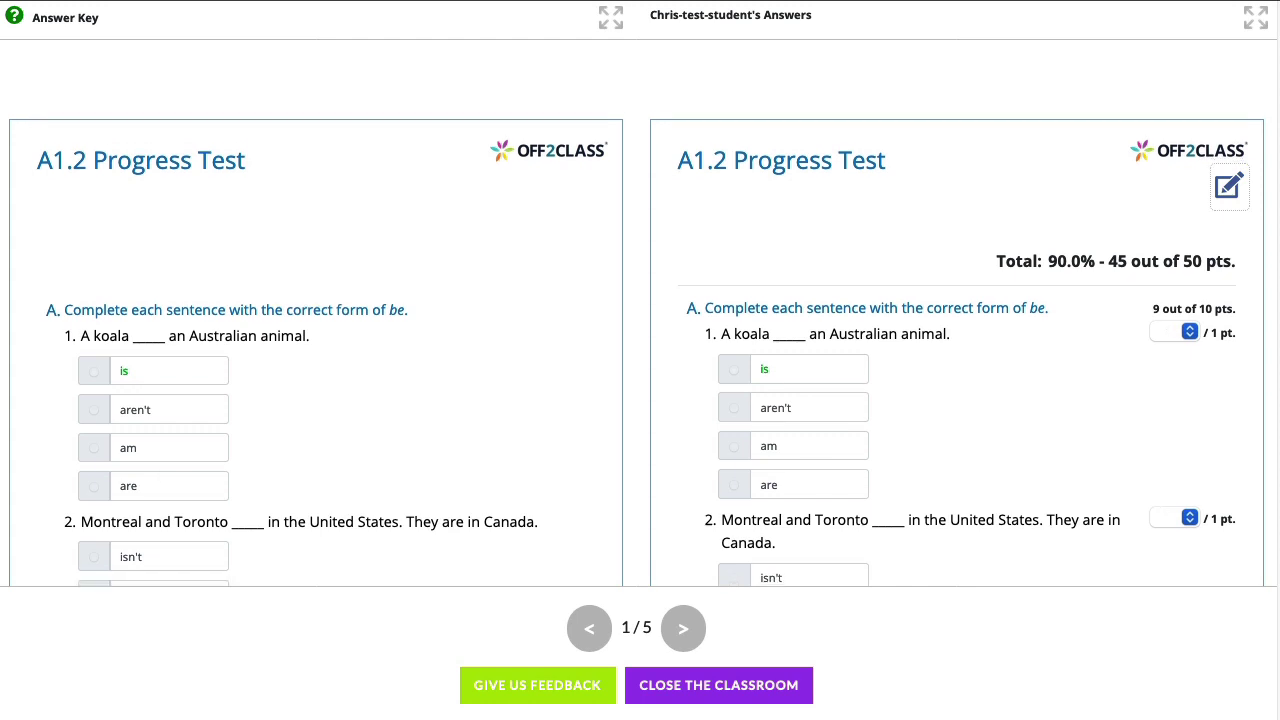
Attach and save the feedback note "great work!" on the student's answer to question 1 in section A.
{"action": "left_click_drag", "start_coordinate": [1230, 178], "coordinate": [835, 295]}
{"action": "left_click", "coordinate": [212, 218]}
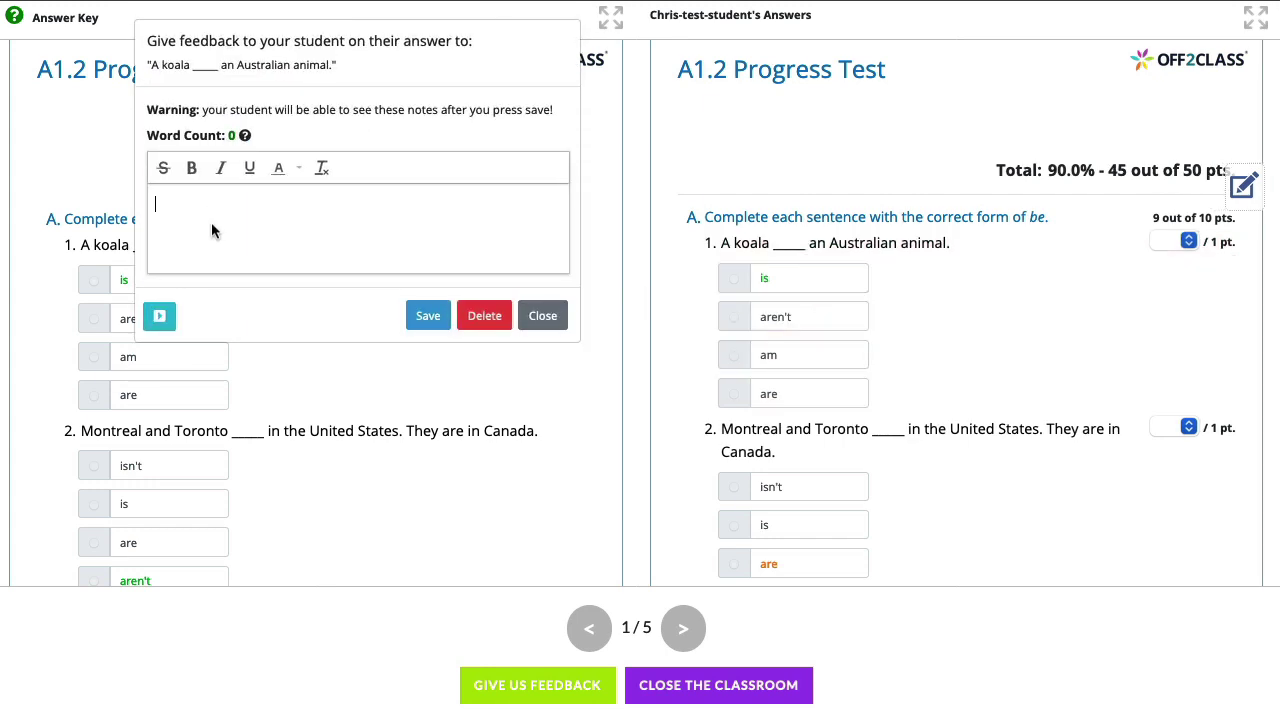
{"action": "type", "text": "great work!"}
{"action": "left_click", "coordinate": [427, 316]}
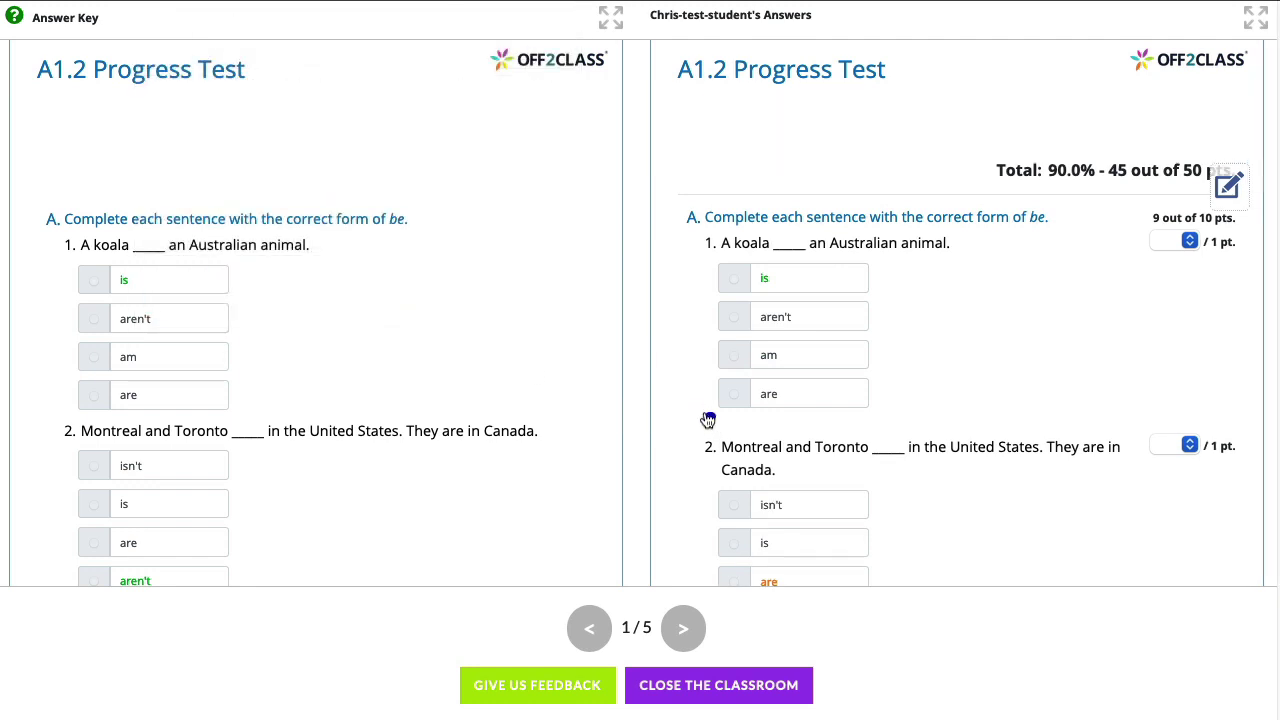
{"action": "mouse_move", "coordinate": [710, 418]}
Set the student's score for question 2 in section A to 0.5 points.
{"action": "scroll", "coordinate": [1024, 341], "scroll_direction": "down", "scroll_amount": 2}
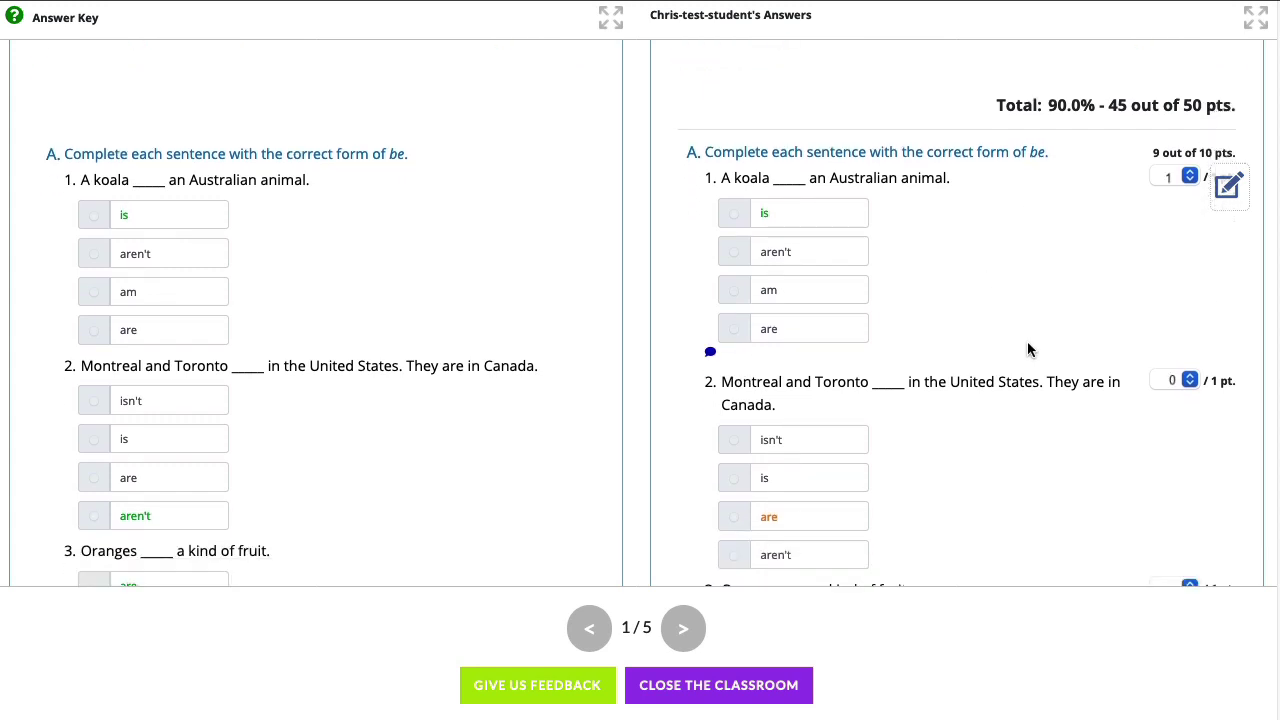
{"action": "left_click", "coordinate": [1188, 381]}
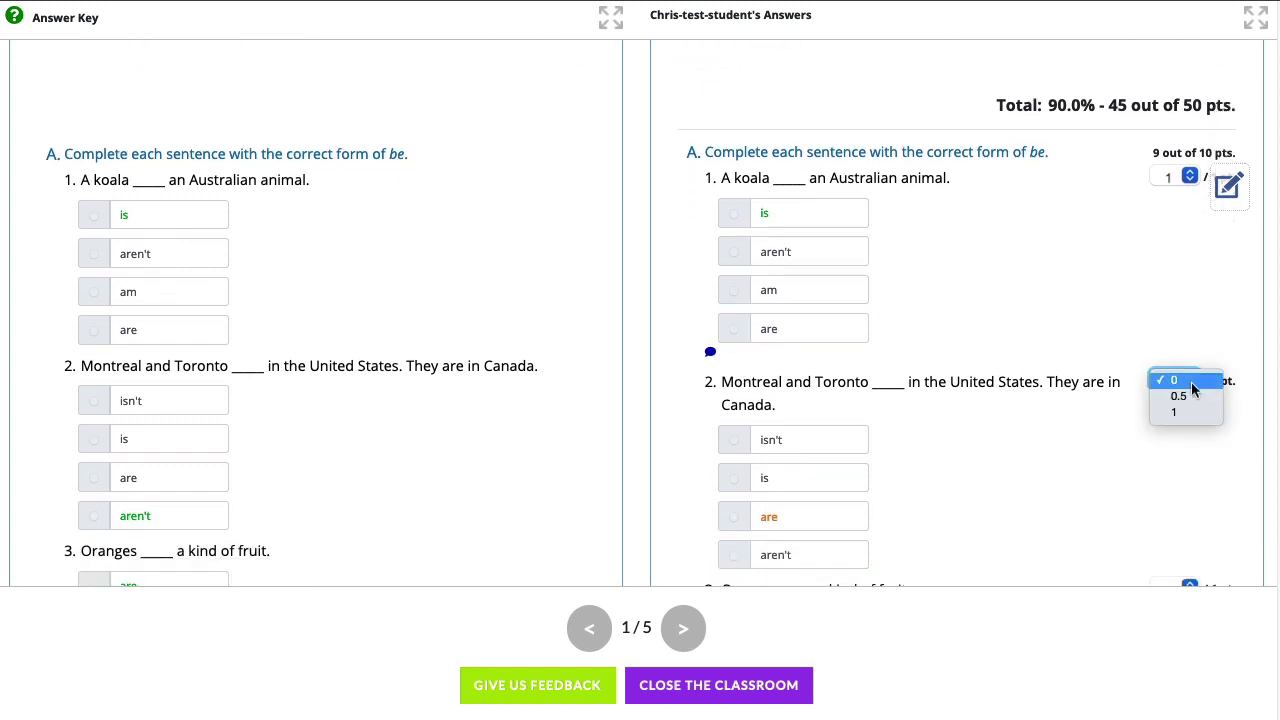
{"action": "left_click", "coordinate": [1192, 395]}
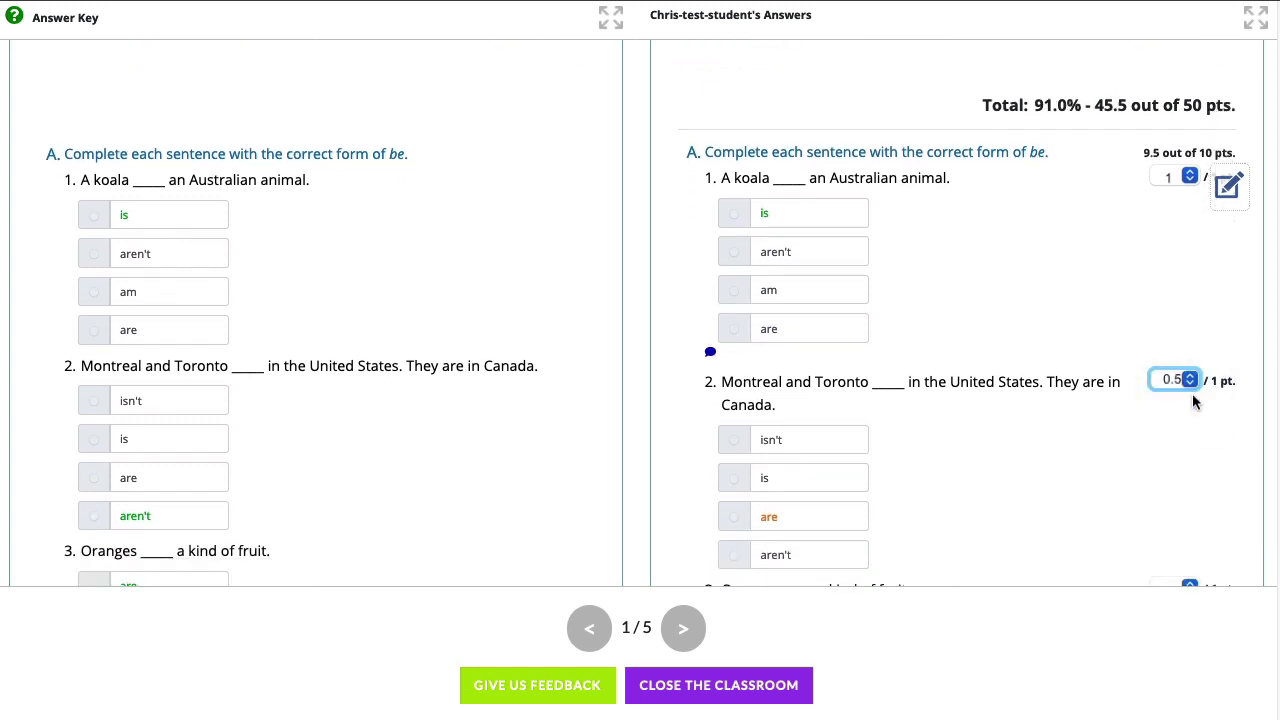
{"action": "left_click", "coordinate": [1164, 378]}
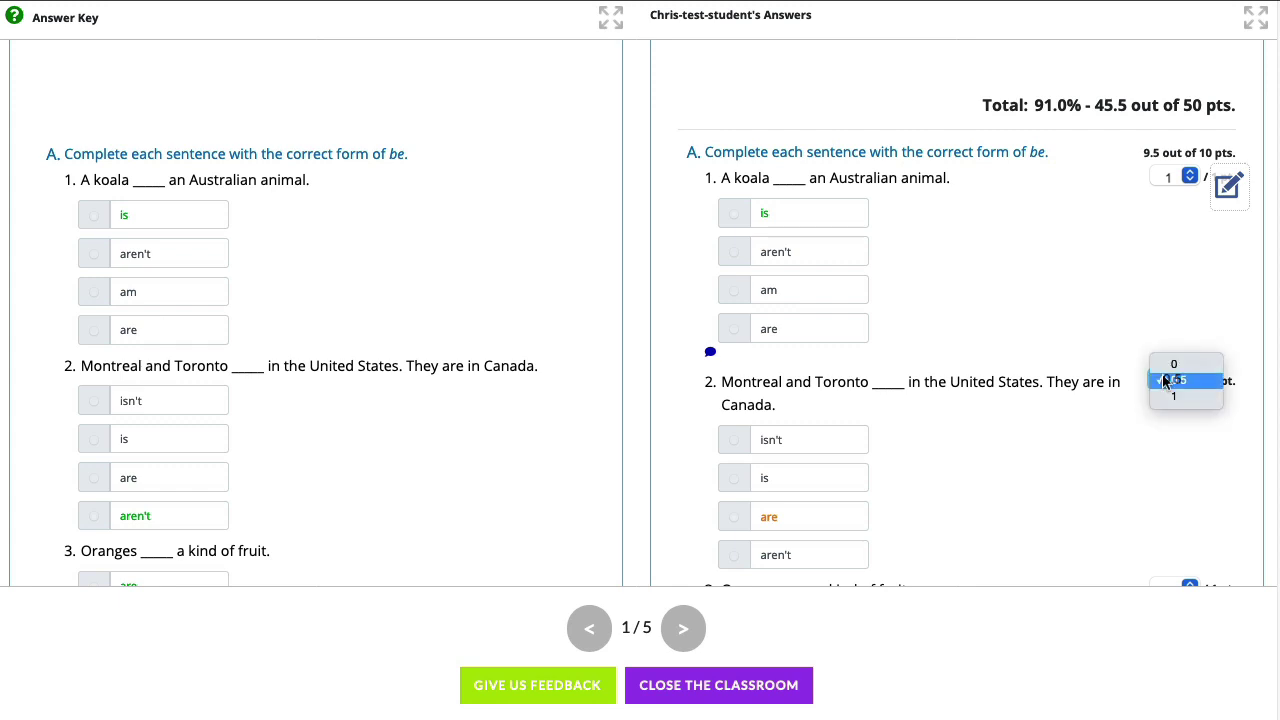
{"action": "left_click", "coordinate": [963, 271]}
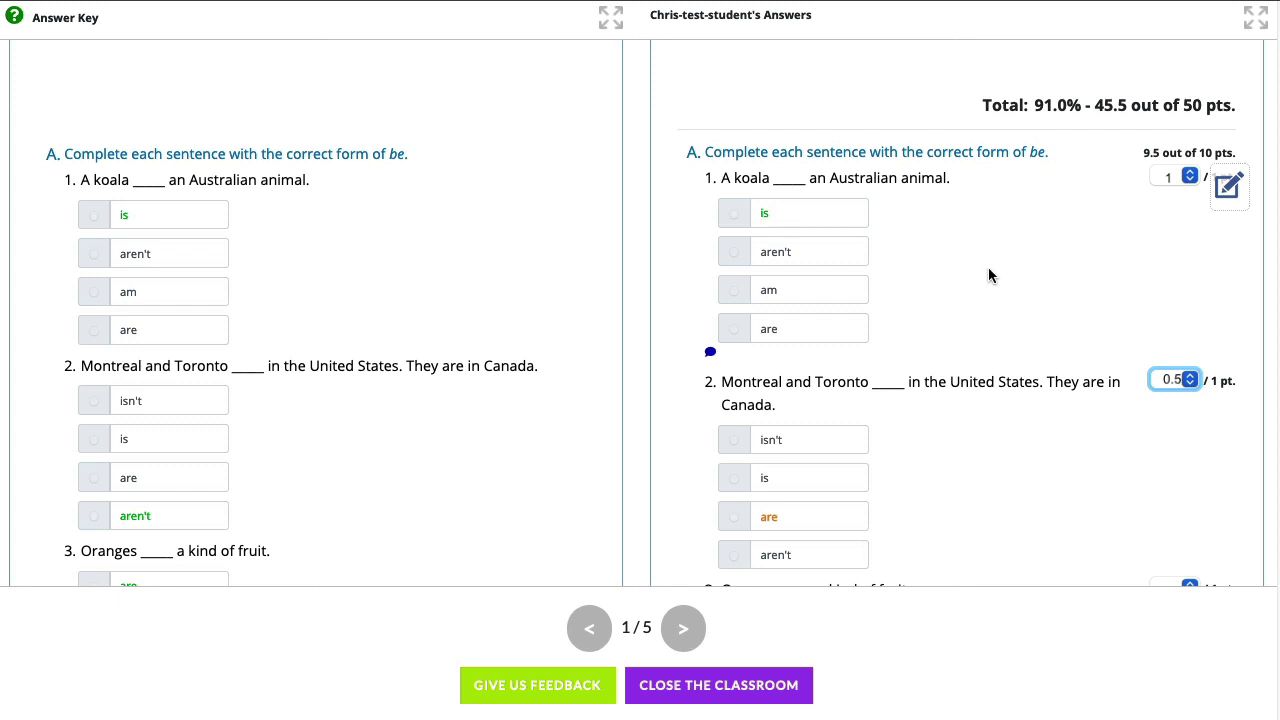
Close the classroom and mark the A1.2 Progress Test answers as reviewed.
{"action": "scroll", "coordinate": [988, 267], "scroll_direction": "up", "scroll_amount": 3}
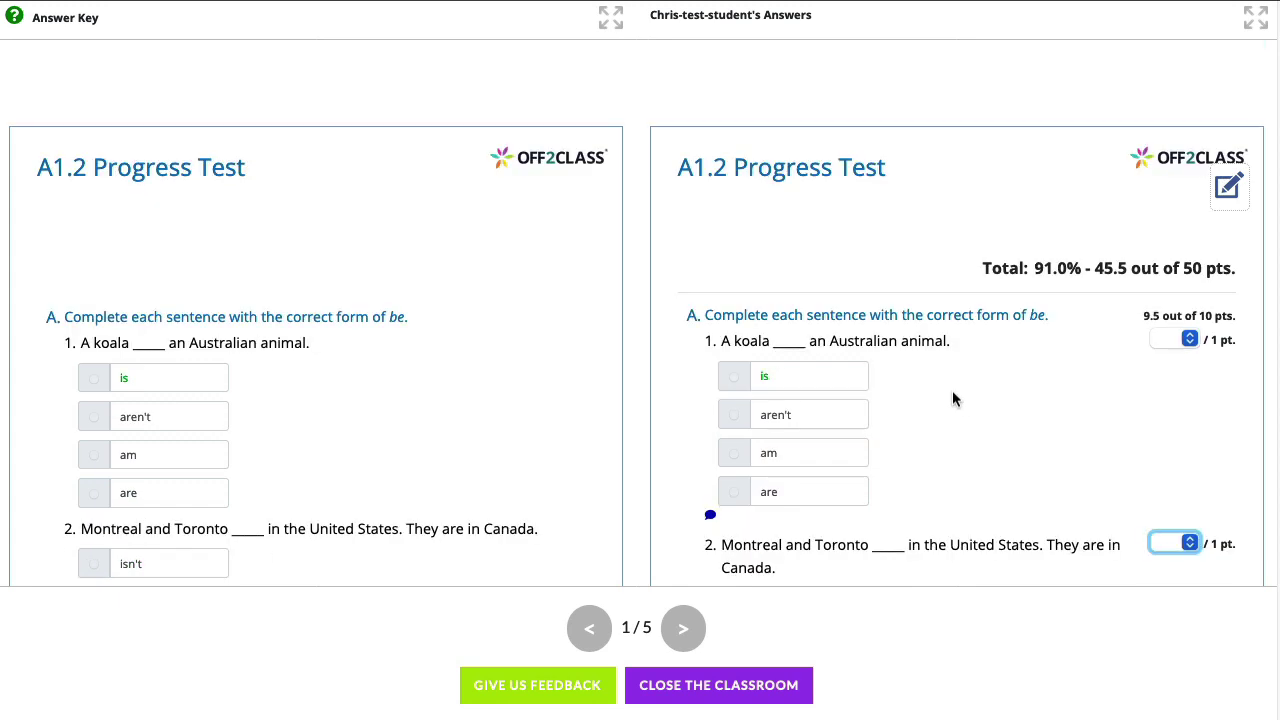
{"action": "left_click", "coordinate": [782, 688]}
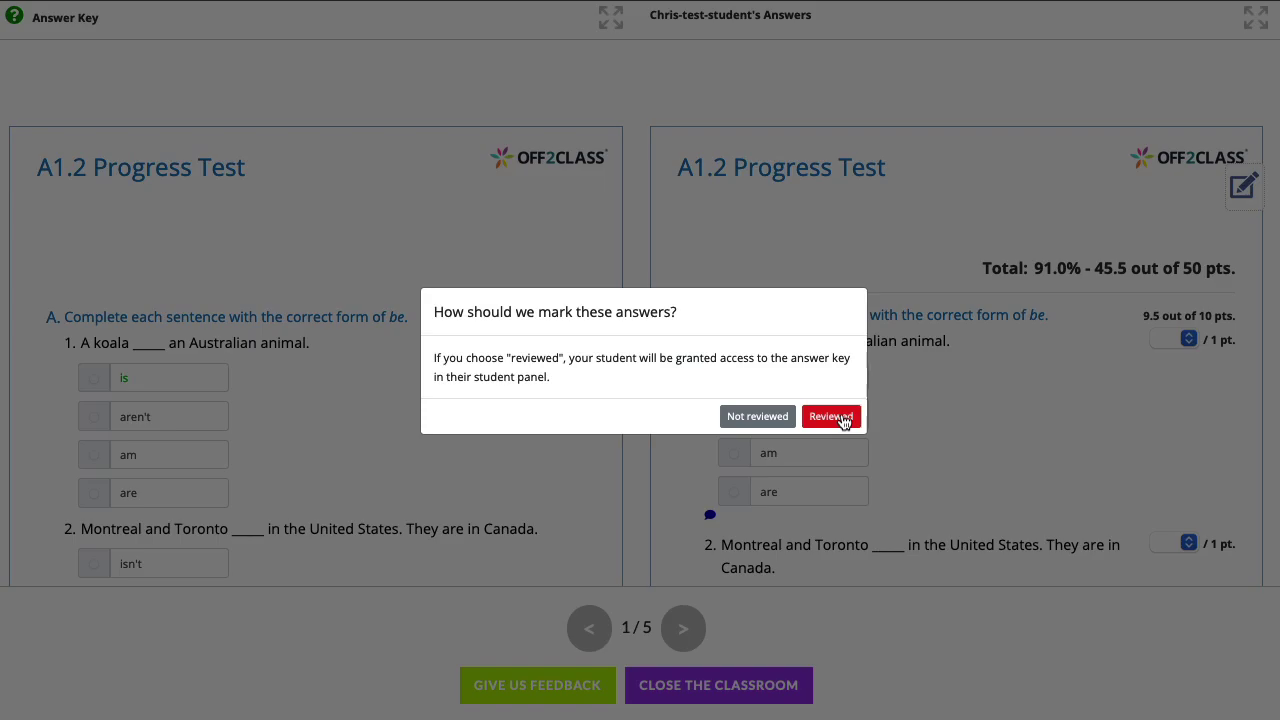
{"action": "left_click", "coordinate": [843, 418]}
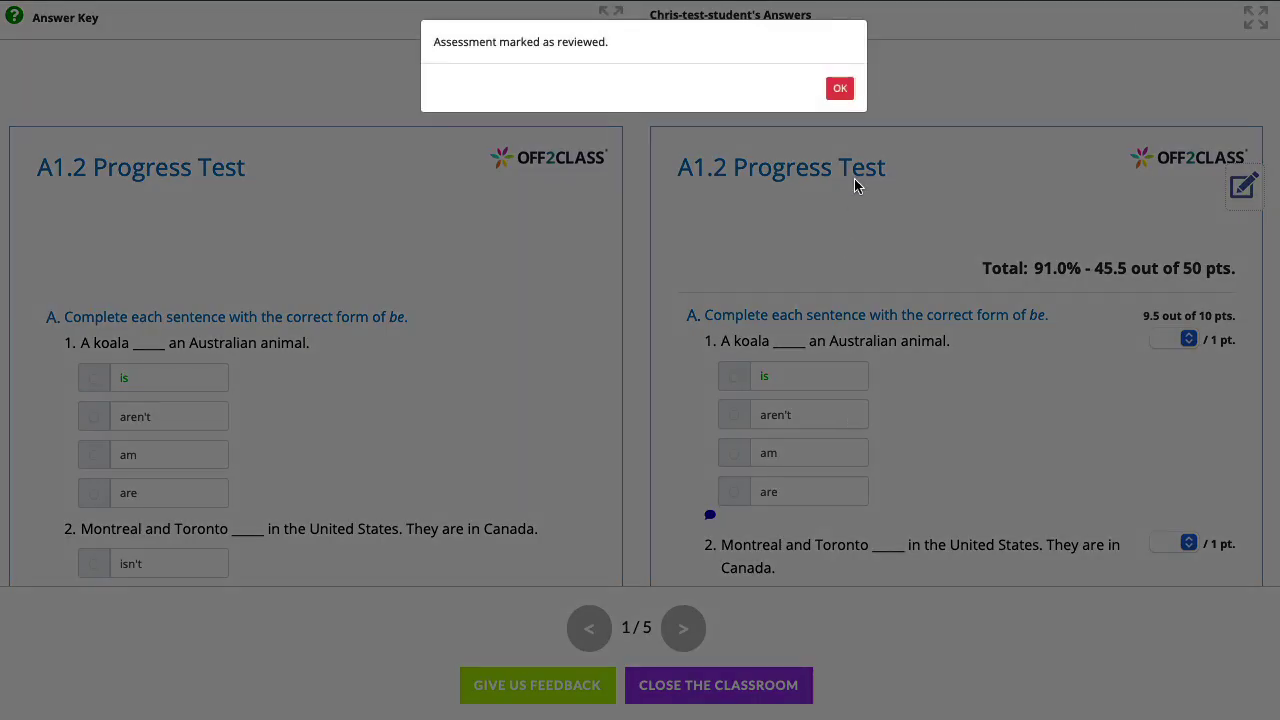
{"action": "left_click", "coordinate": [838, 92]}
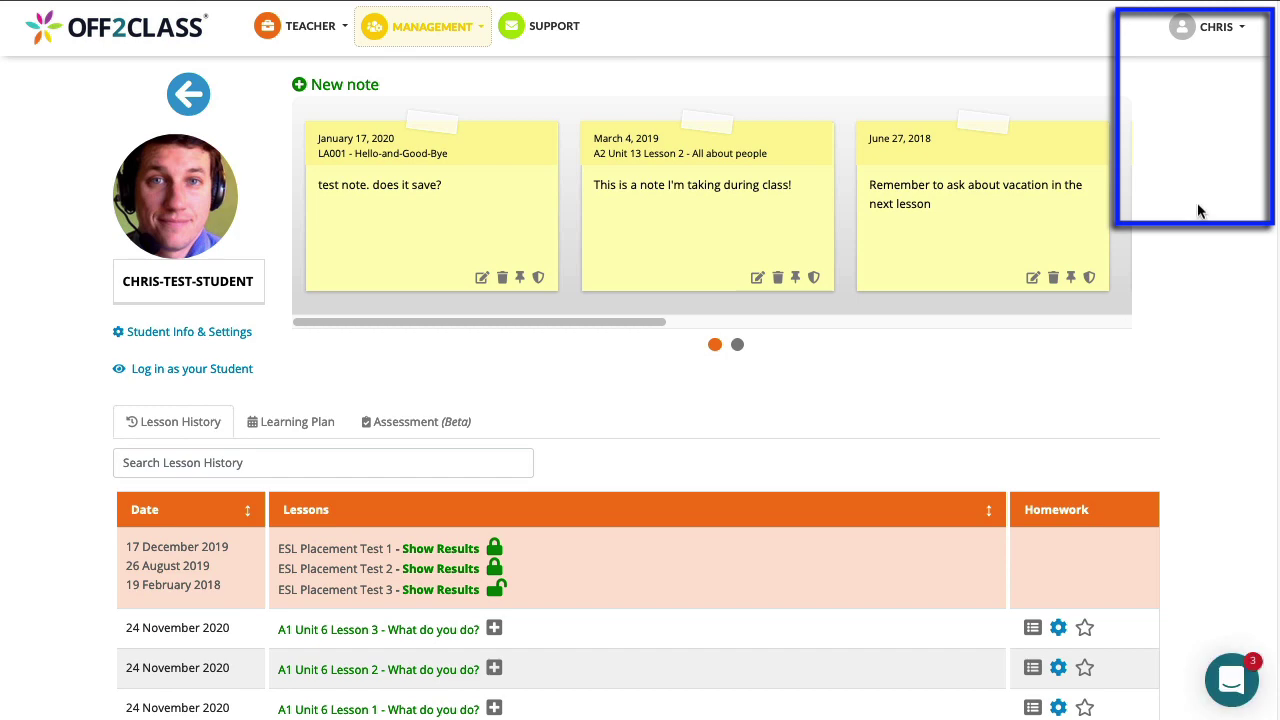
Open the Settings page of the teacher's own profile.
{"action": "left_click", "coordinate": [1216, 27]}
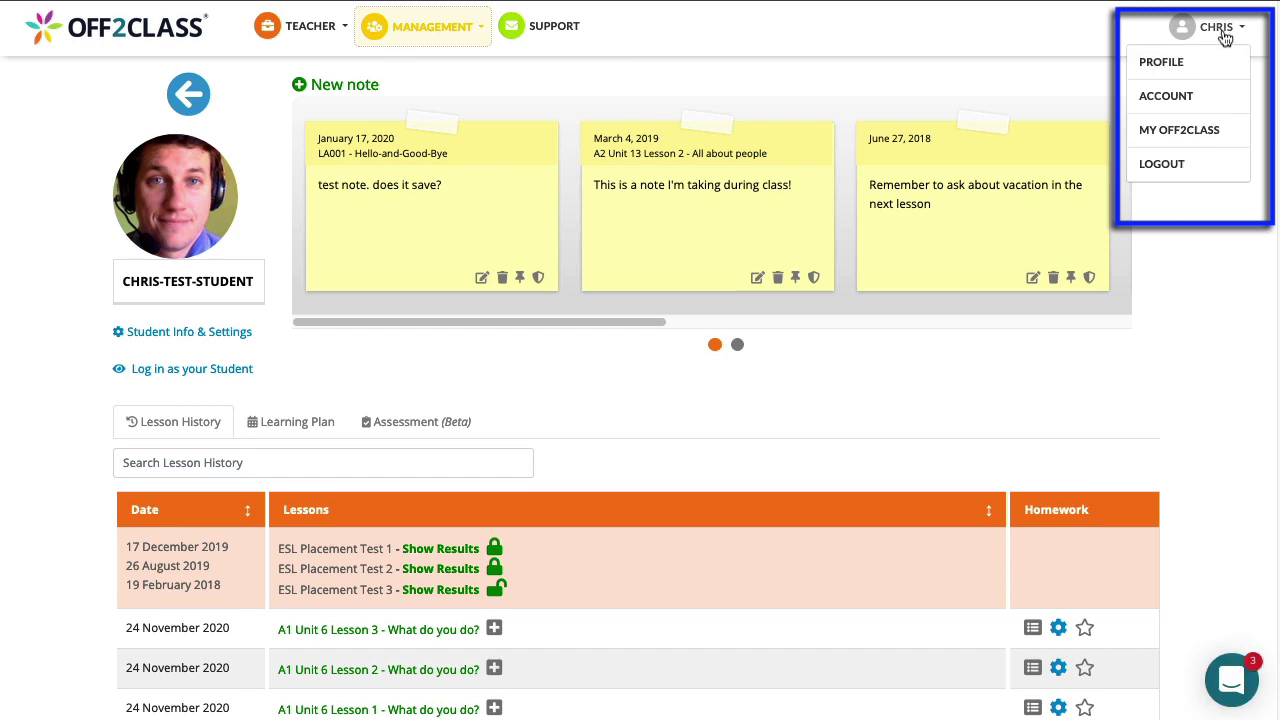
{"action": "left_click", "coordinate": [1177, 68]}
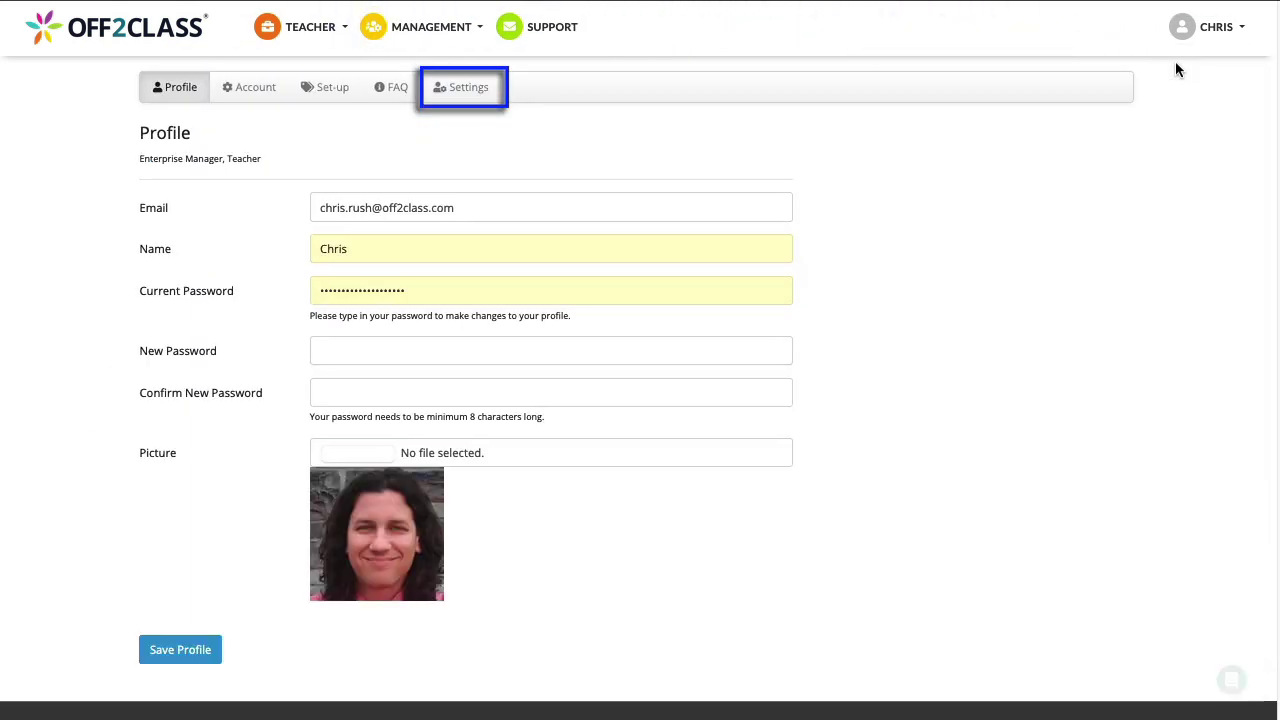
{"action": "left_click", "coordinate": [455, 90]}
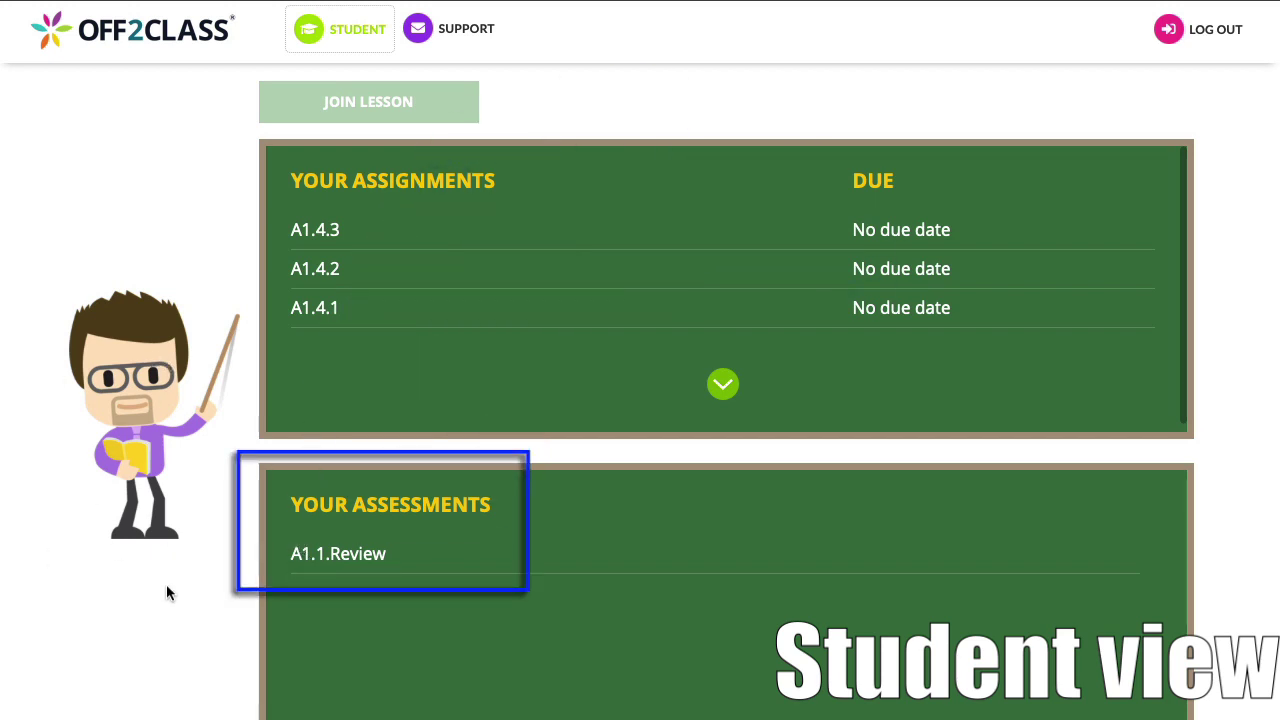
In the student view, open the A1.1 Progress Test to examine its questions, and check the recently completed assessments on the student dashboard.
{"action": "left_click", "coordinate": [322, 556]}
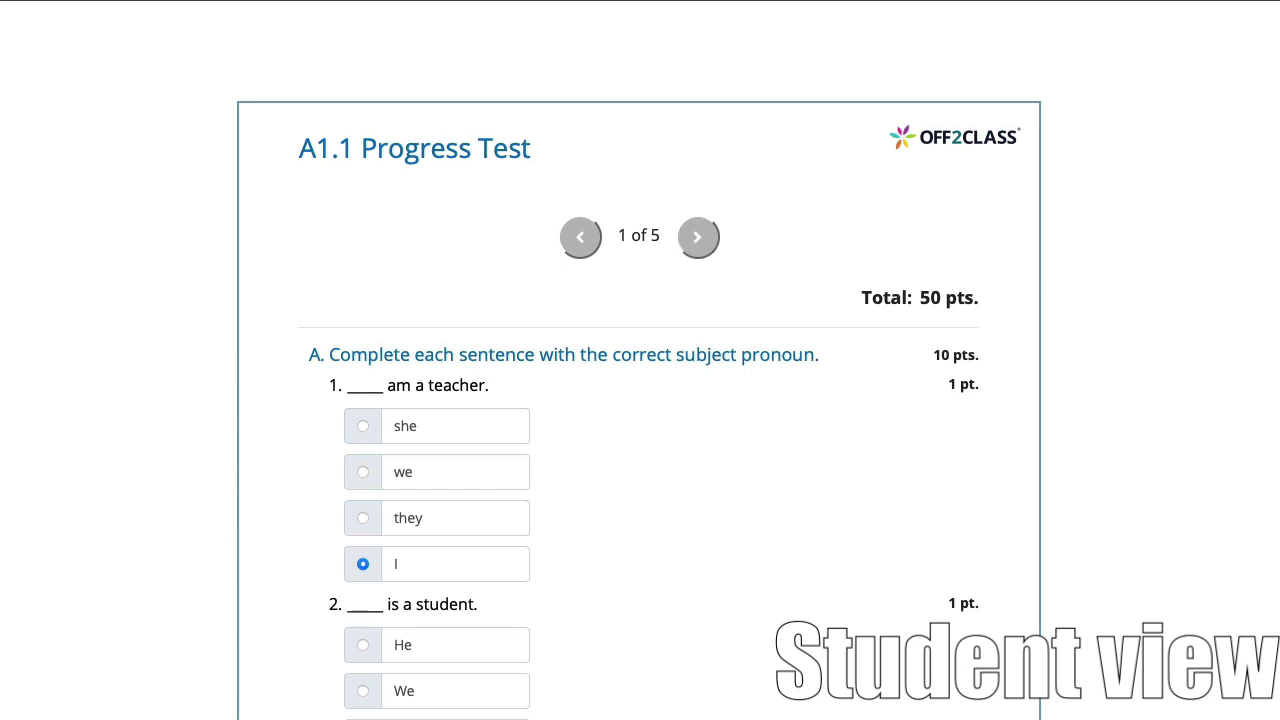
{"action": "scroll", "coordinate": [1270, 420], "scroll_direction": "down", "scroll_amount": 15}
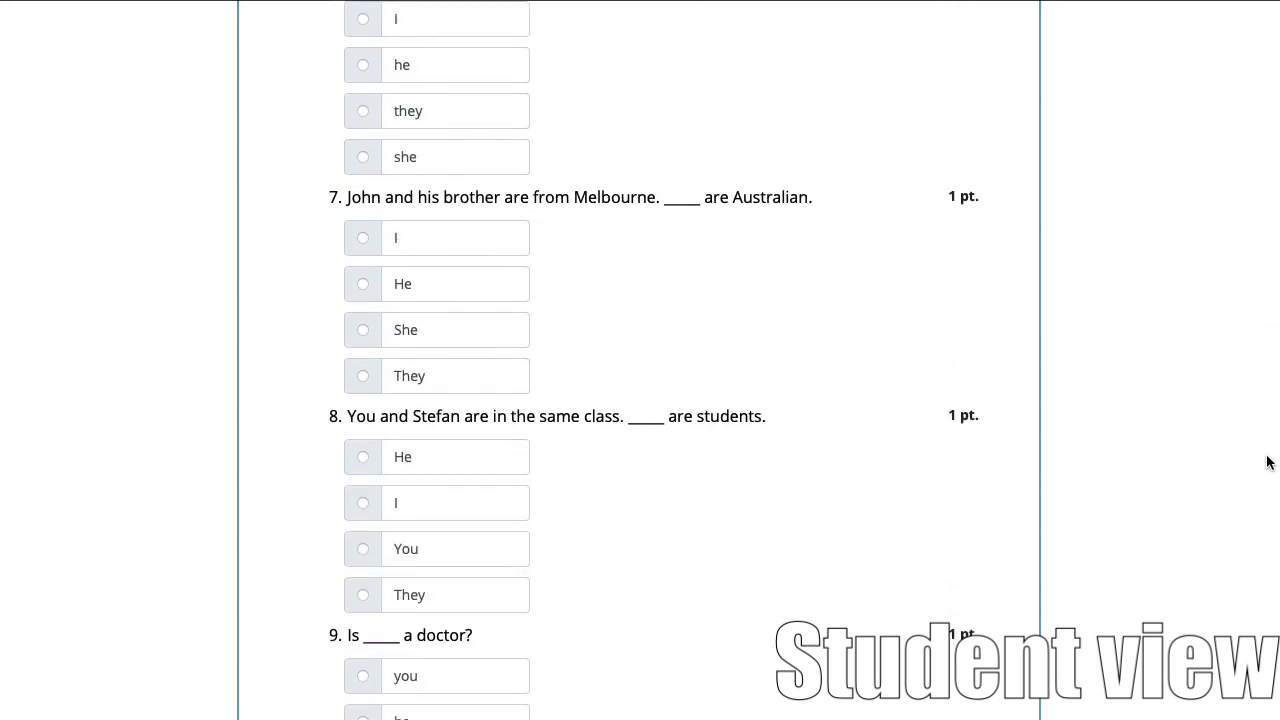
{"action": "scroll", "coordinate": [1262, 525], "scroll_direction": "down", "scroll_amount": 5}
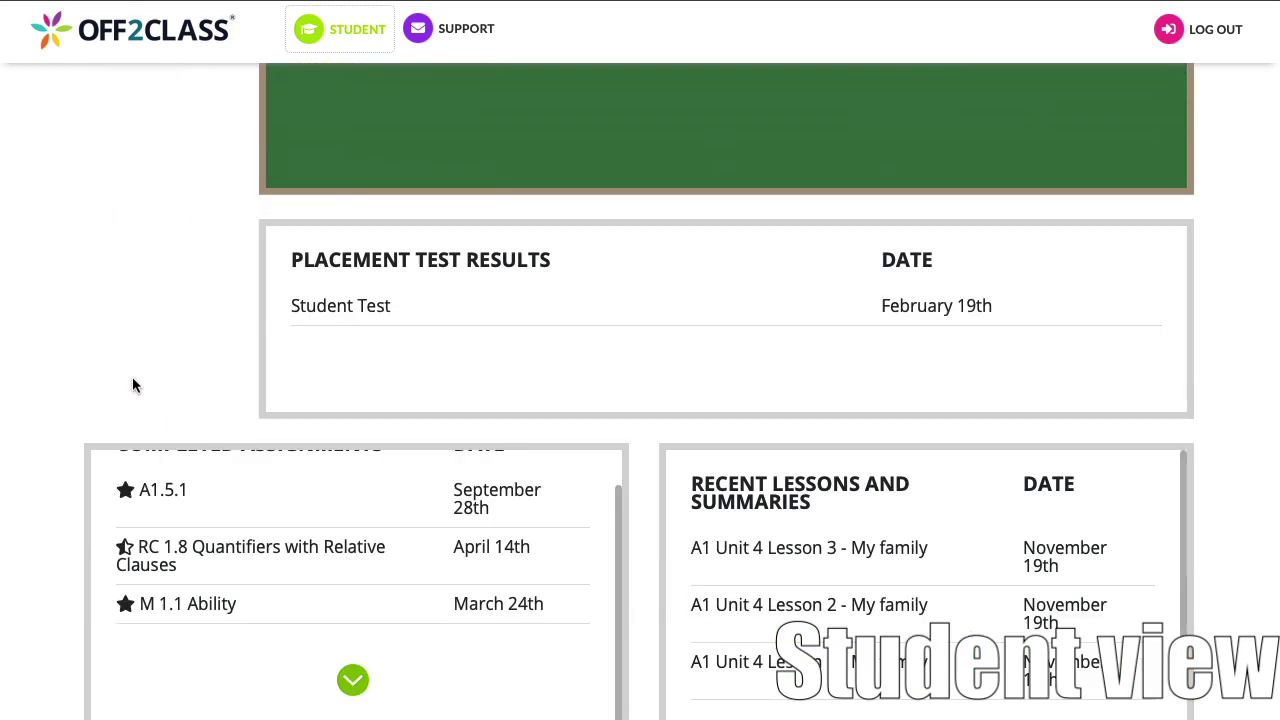
{"action": "scroll", "coordinate": [132, 376], "scroll_direction": "down", "scroll_amount": 5}
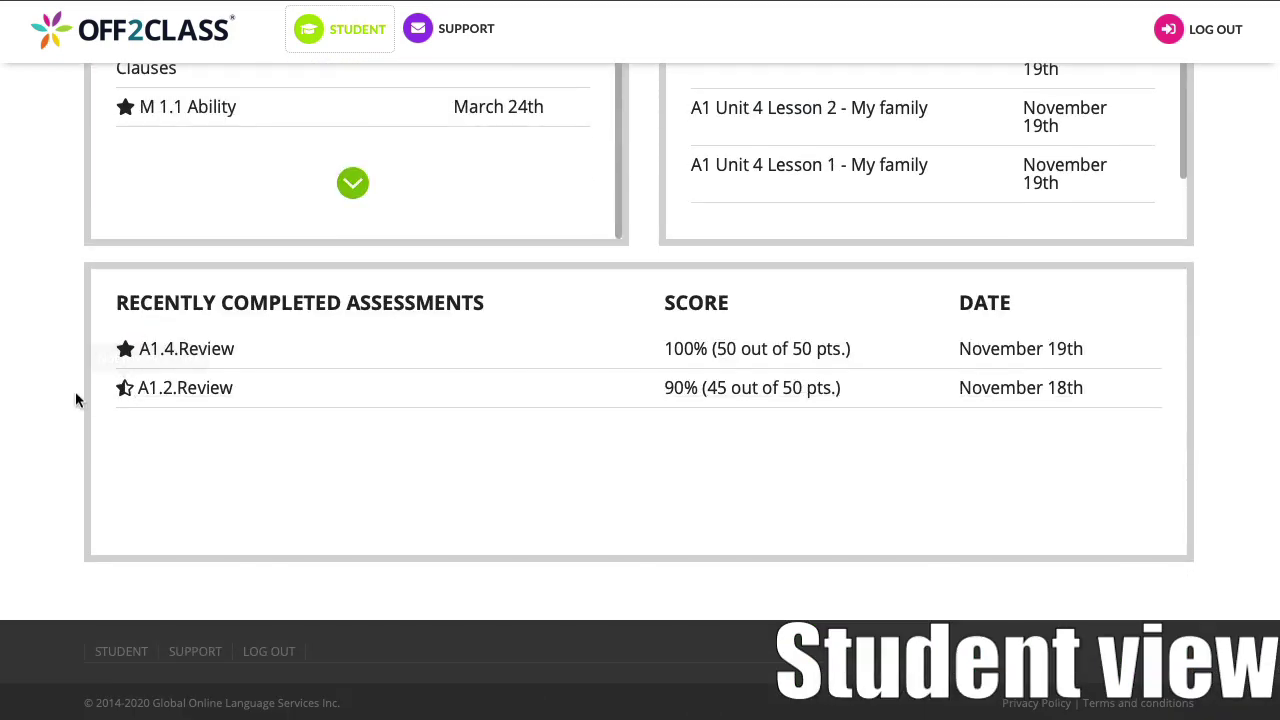